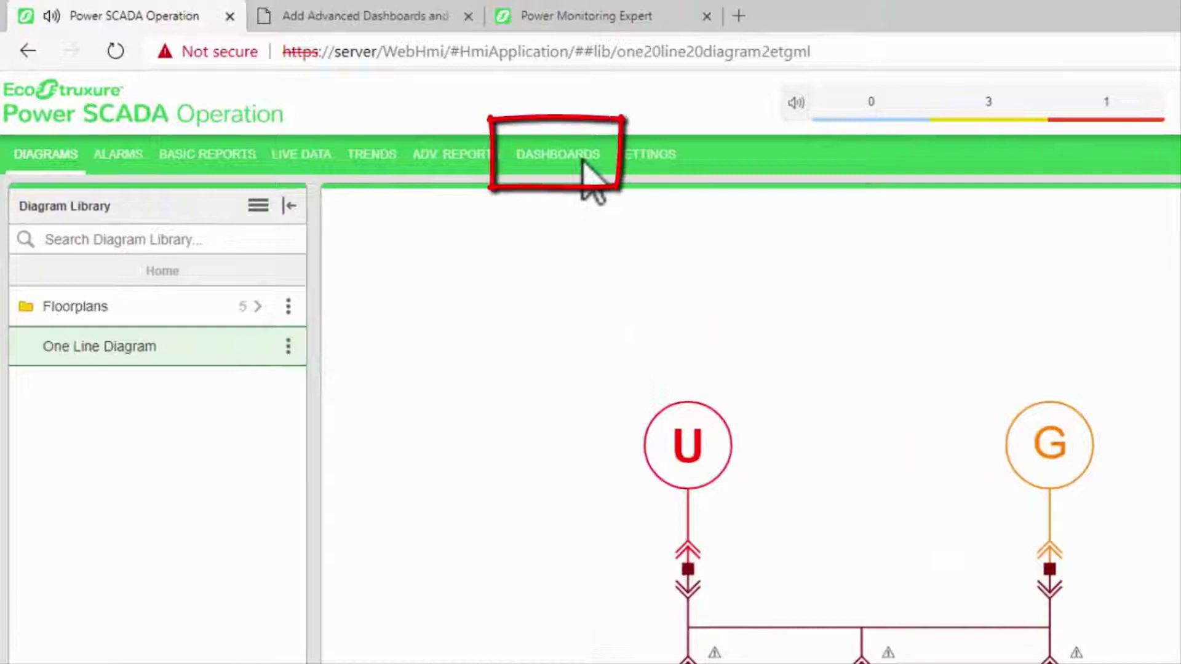
Start a new dashboard from the Dashboards section and name it 'Low Voltage Overview'
left_click(590, 182)
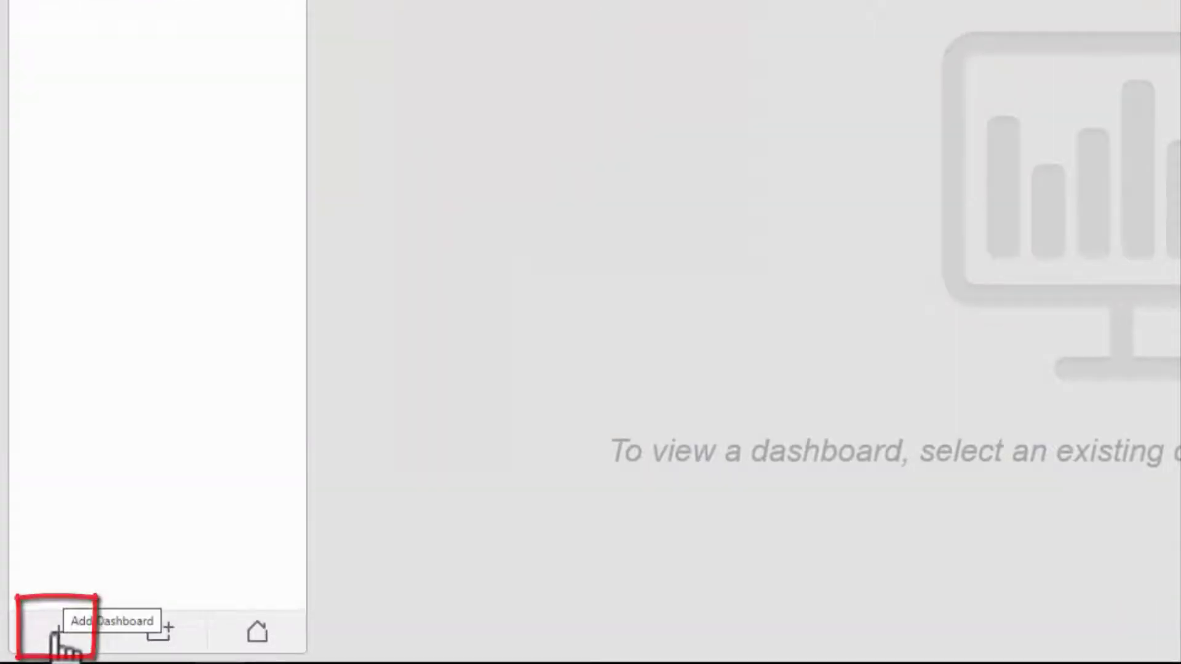
left_click(56, 633)
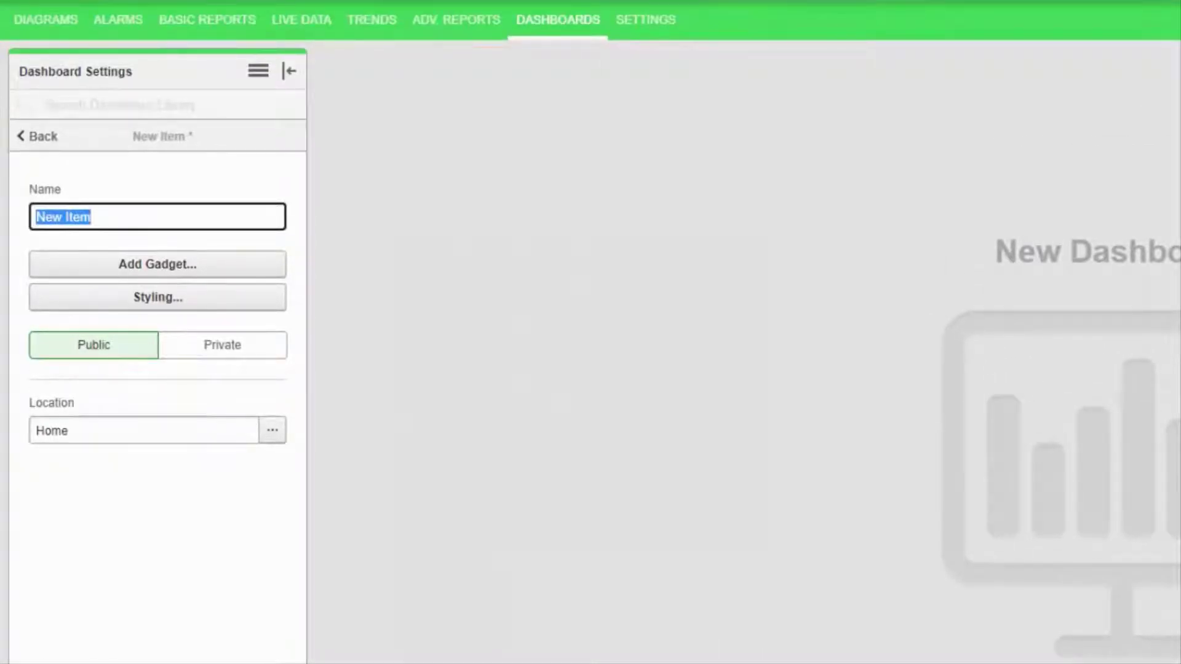
type("Low Voltag")
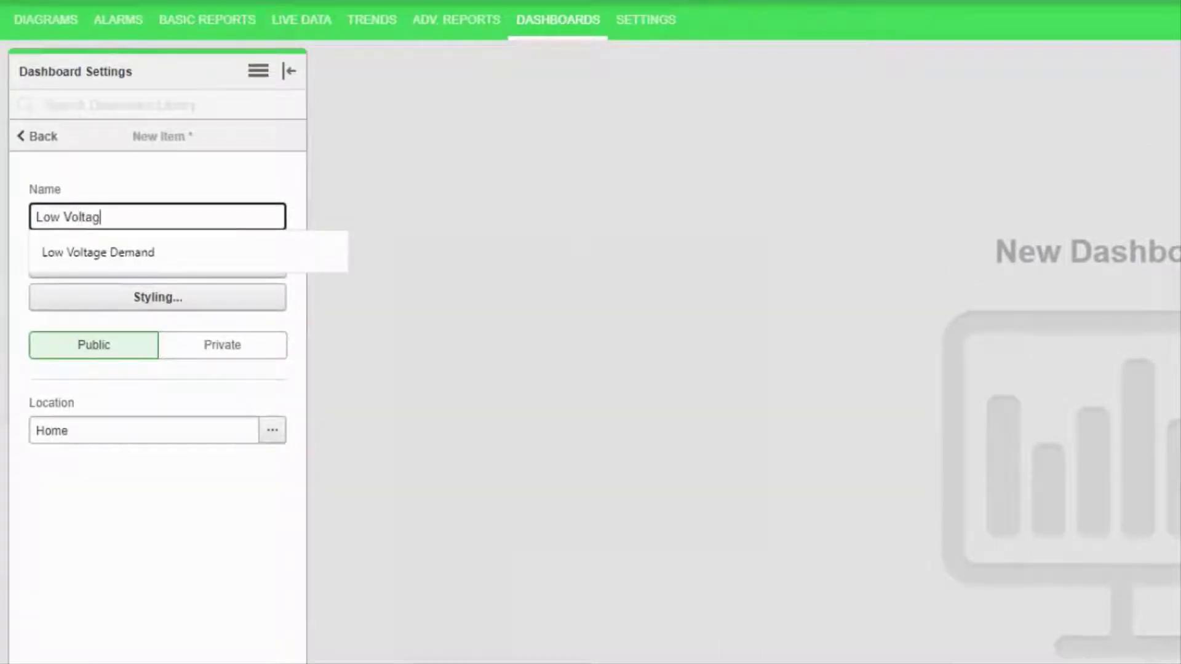
type("e Overview")
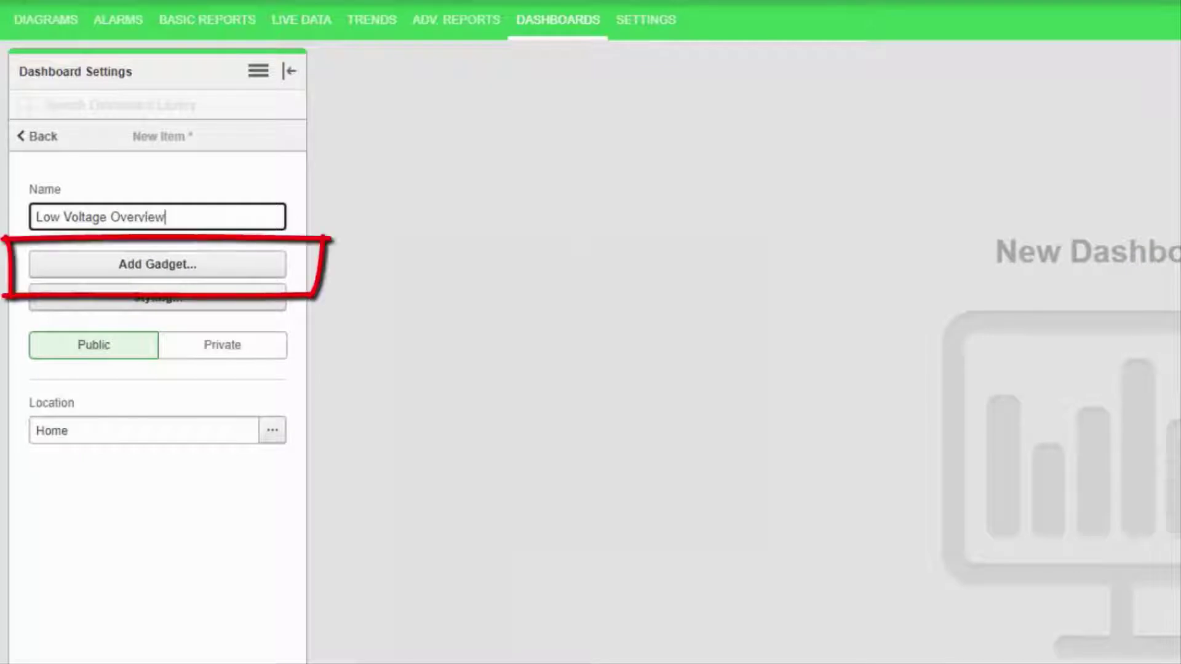
Browse all gadget types, then pick Trend Chart from the Common category
left_click(191, 270)
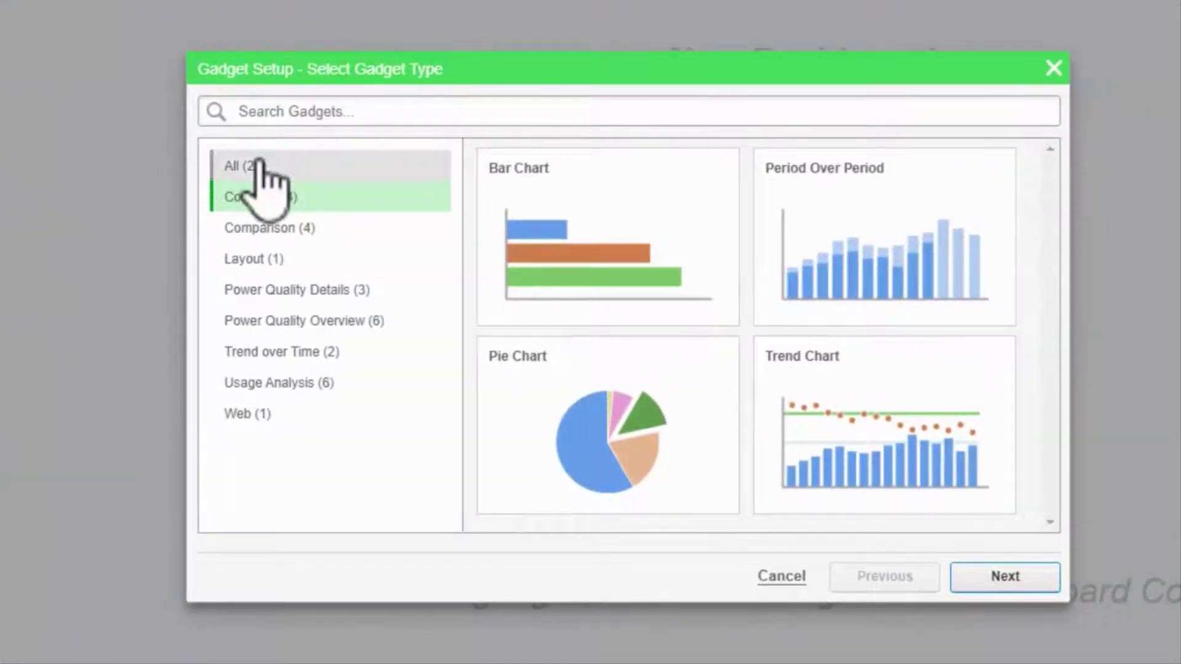
left_click(259, 163)
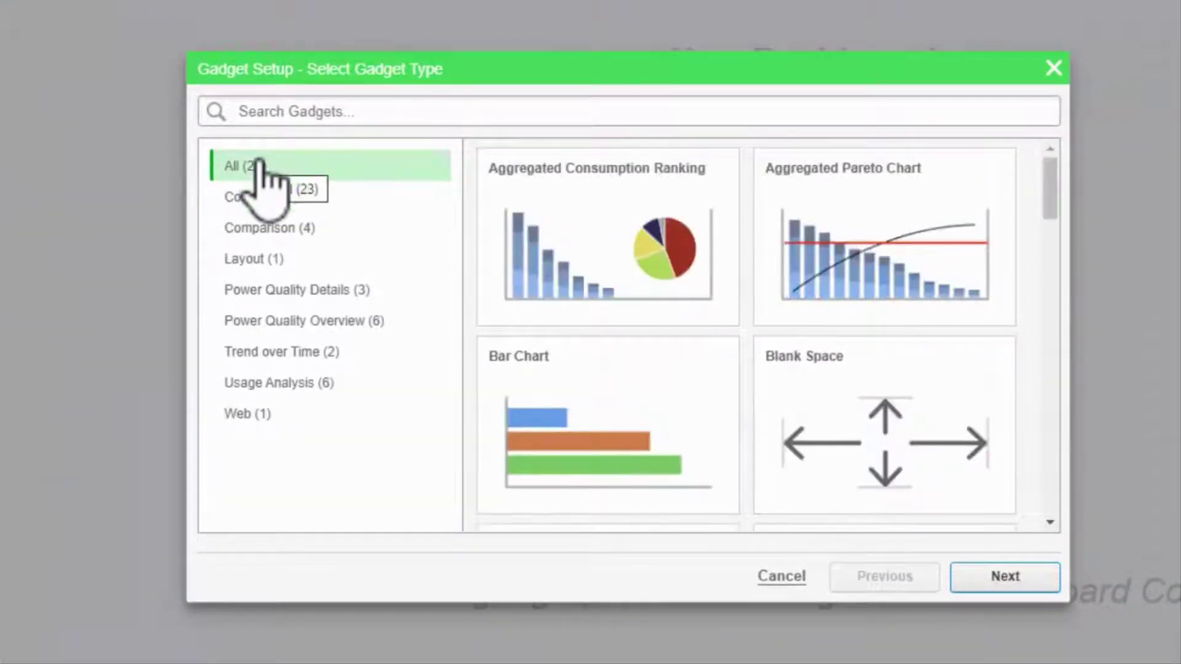
scroll(672, 250, "down", 1)
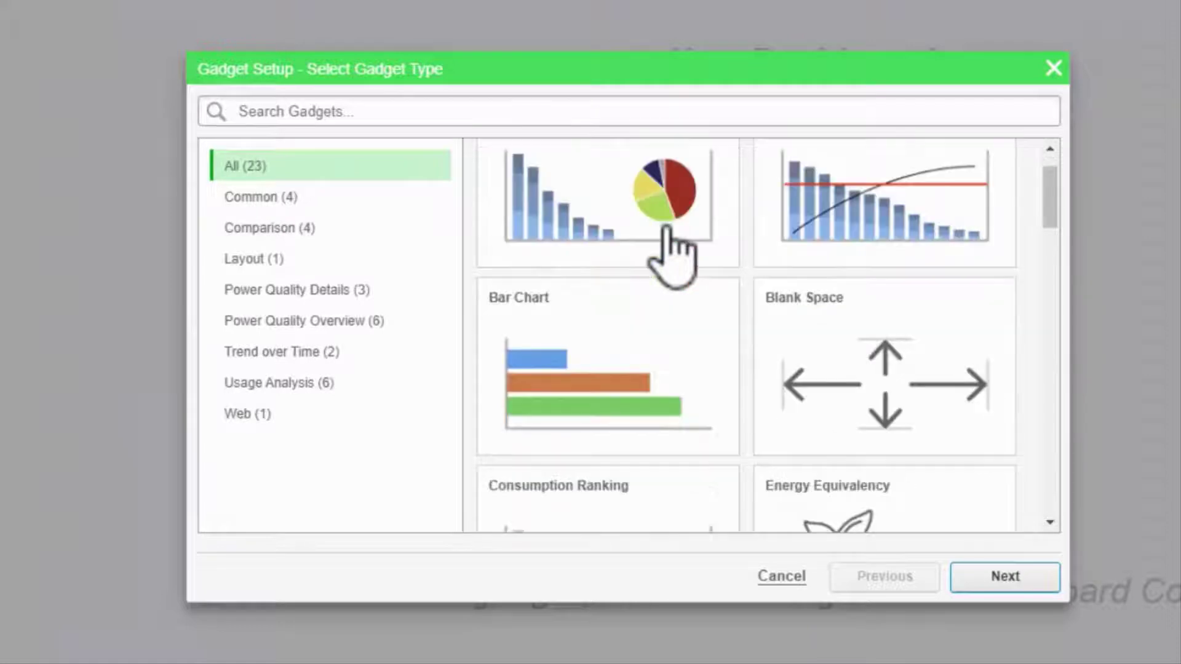
scroll(672, 250, "down", 3)
scroll(676, 246, "down", 2)
scroll(667, 226, "down", 2)
scroll(666, 226, "down", 1)
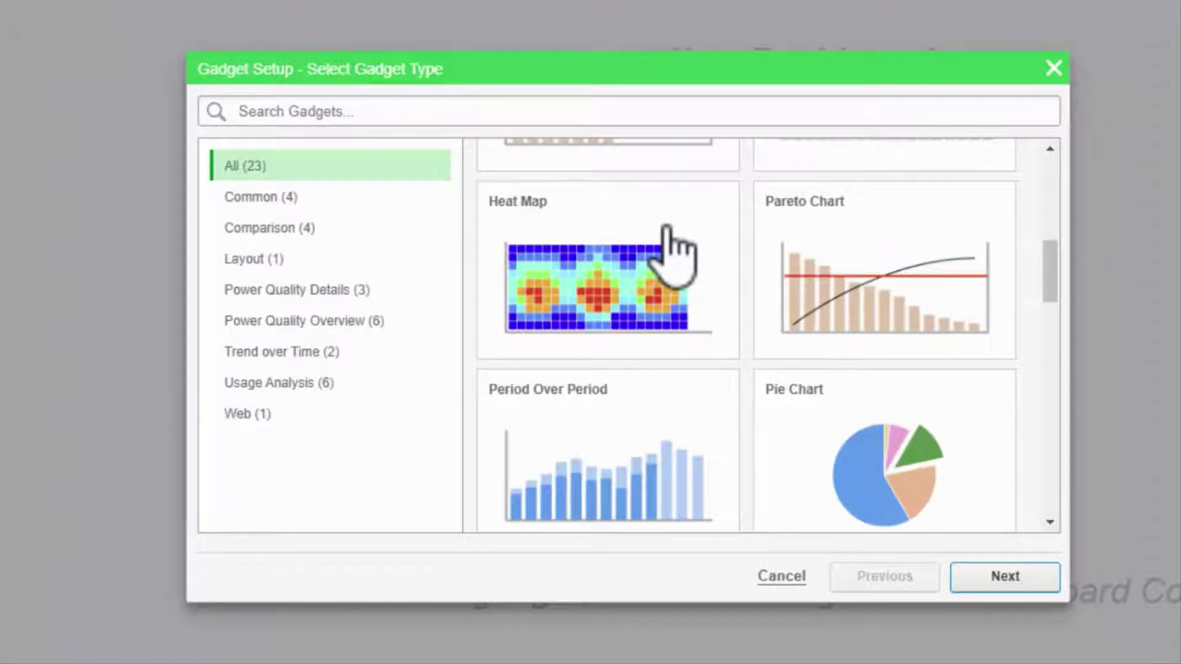
left_click(329, 197)
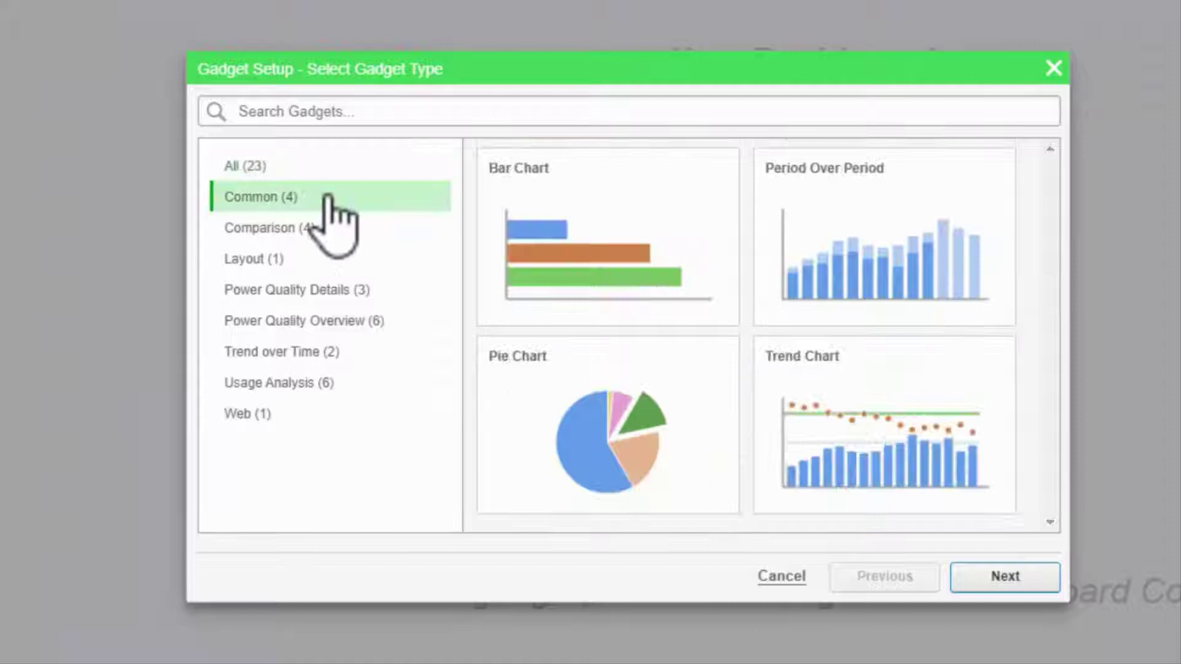
mouse_move(884, 425)
left_click(837, 409)
Title the gadget 'Low Voltage Demand' using the suggestion offered after typing 'Low'
left_click(1009, 582)
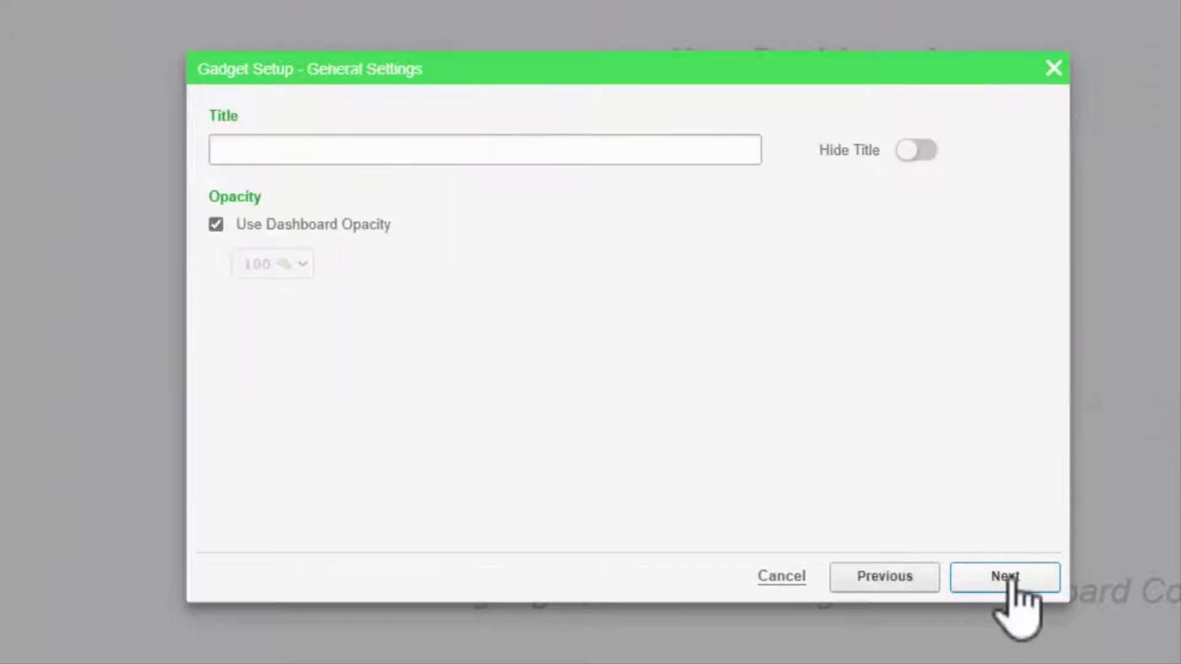
left_click(496, 158)
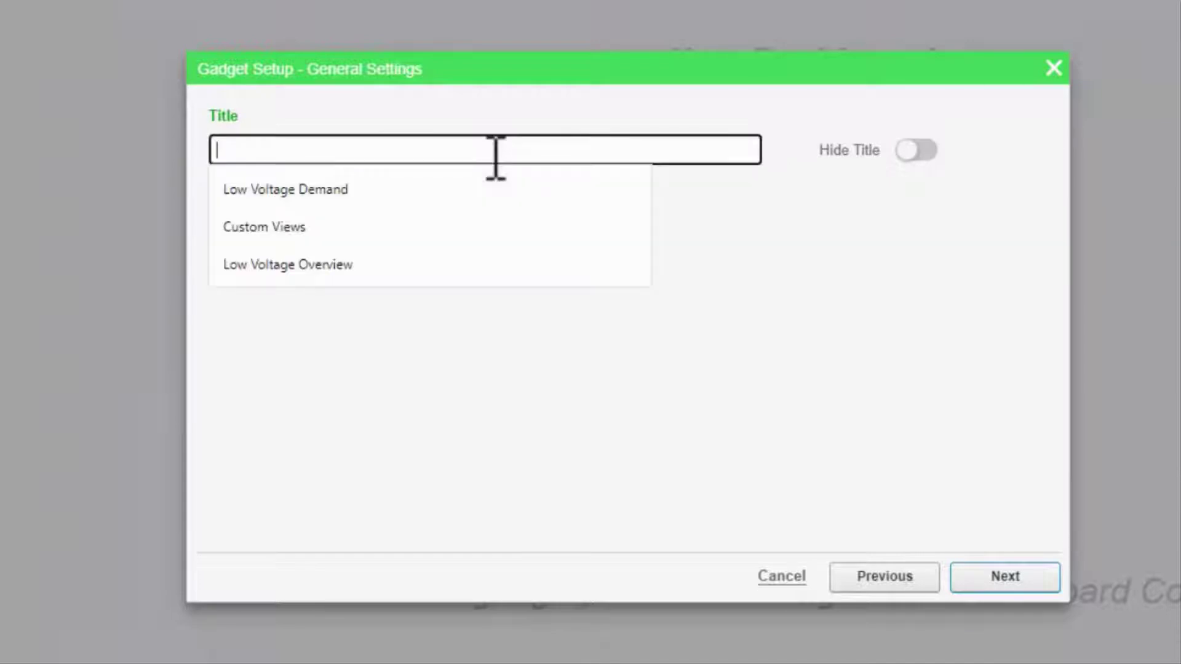
type("Low")
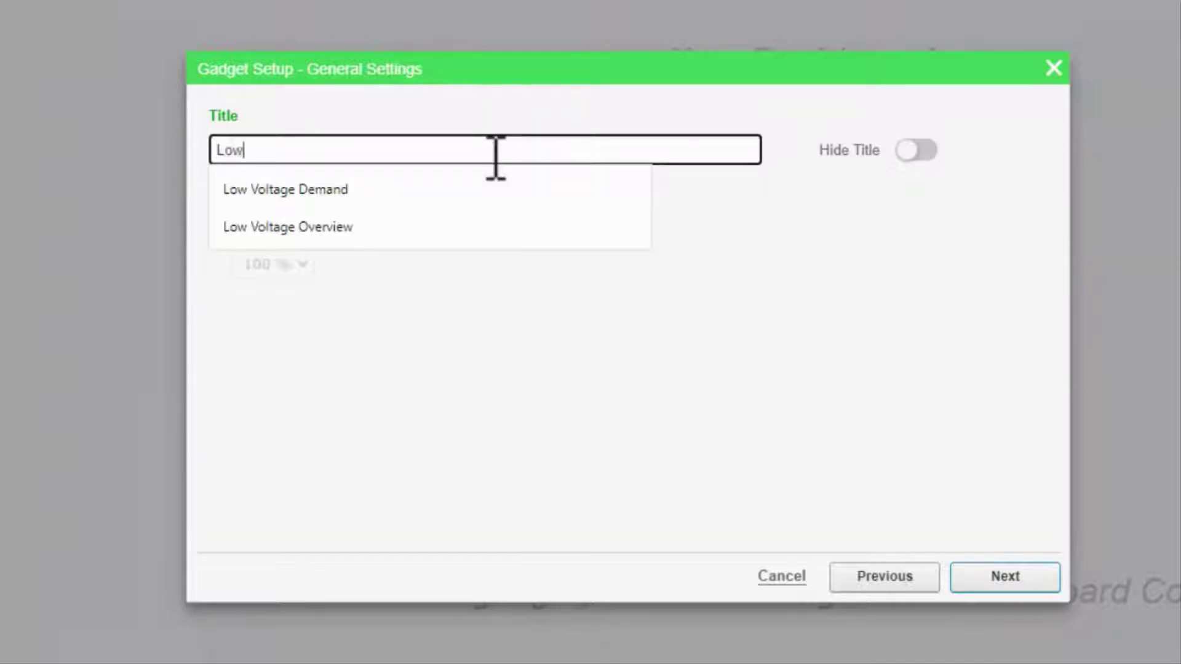
key("Down")
key("Return")
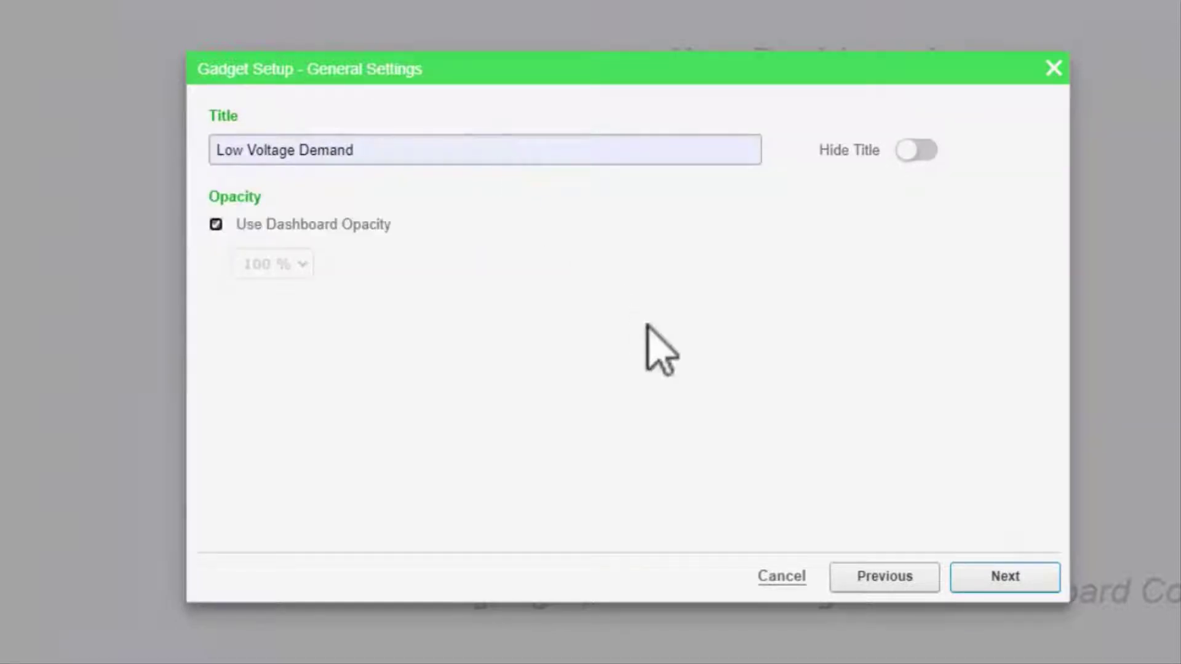
left_click(994, 578)
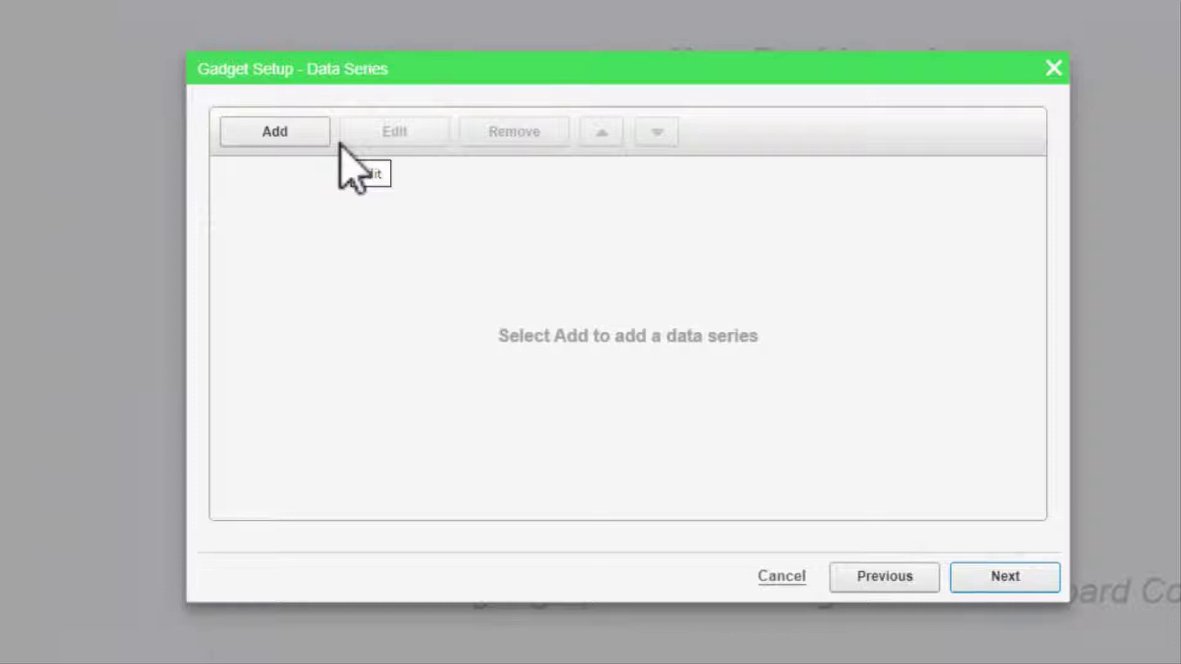
Add a DT1_BAG Block Demand Real Power (kW) series from LV_Metering
left_click(309, 138)
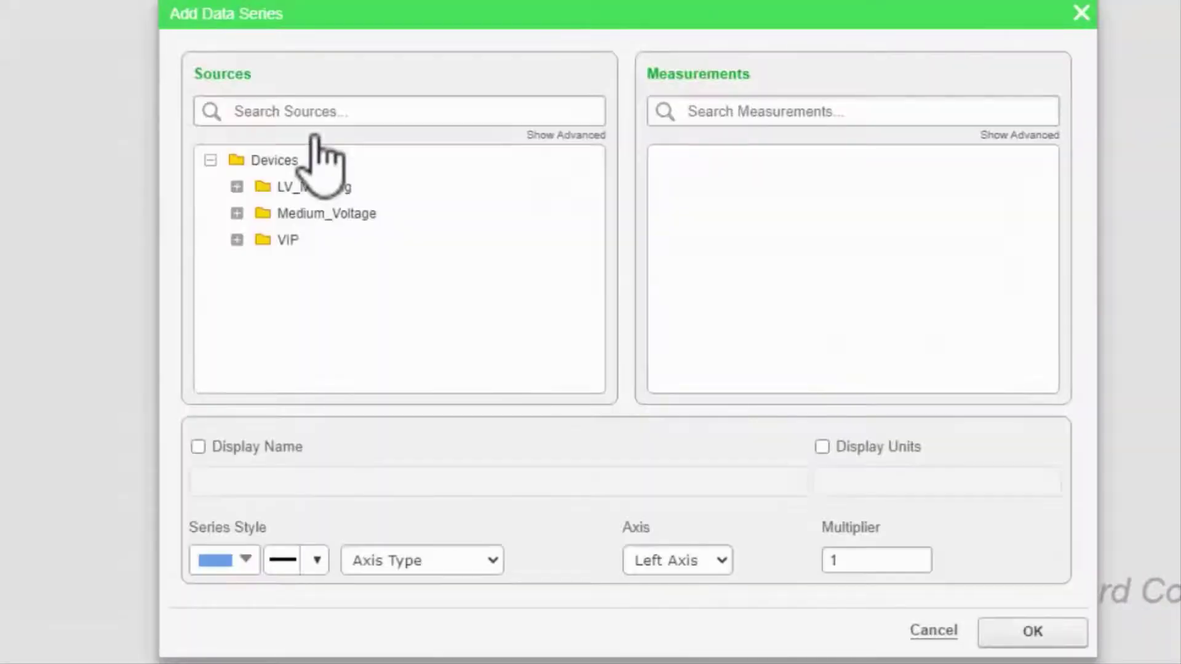
left_click(236, 185)
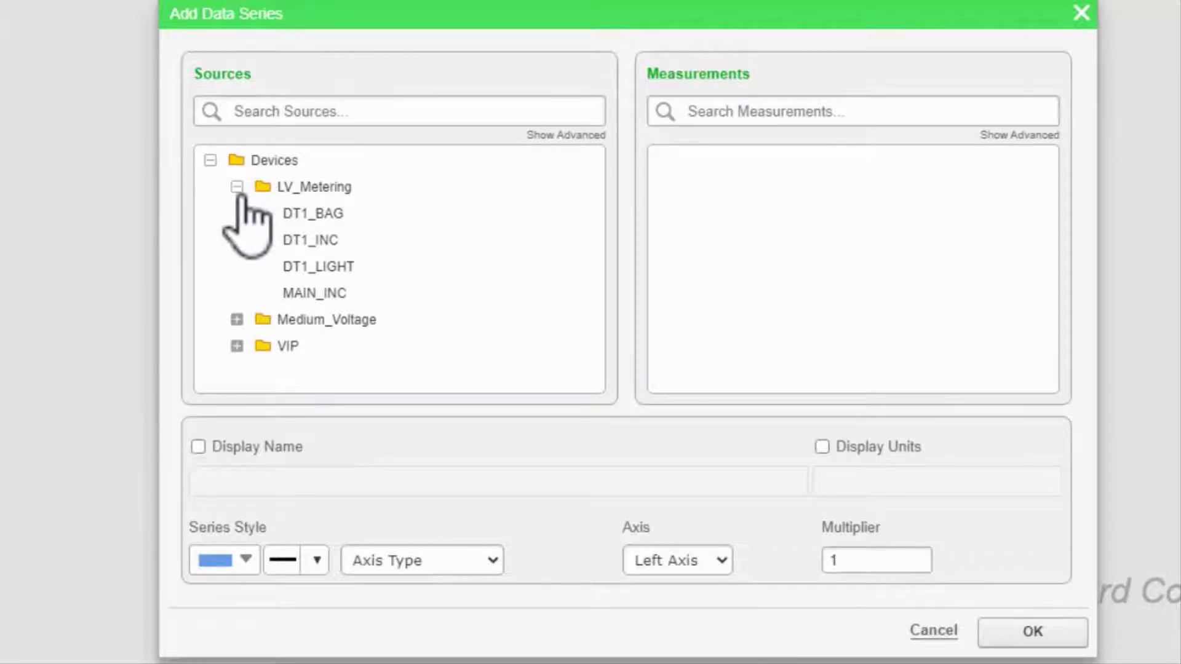
left_click(299, 211)
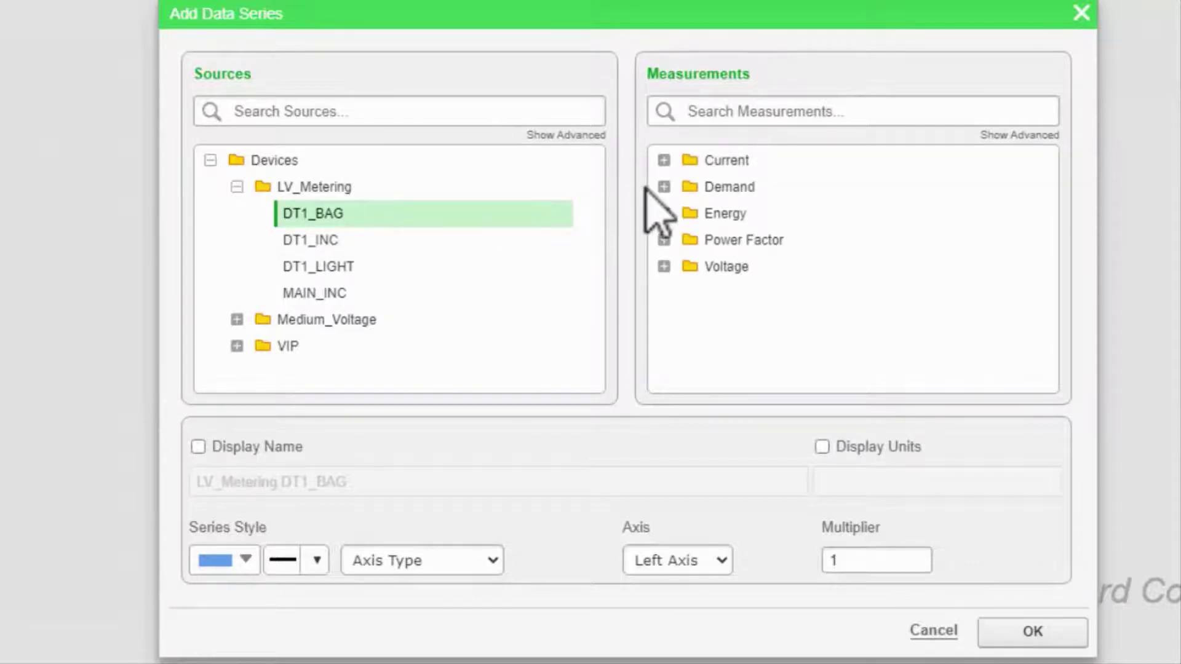
left_click(664, 187)
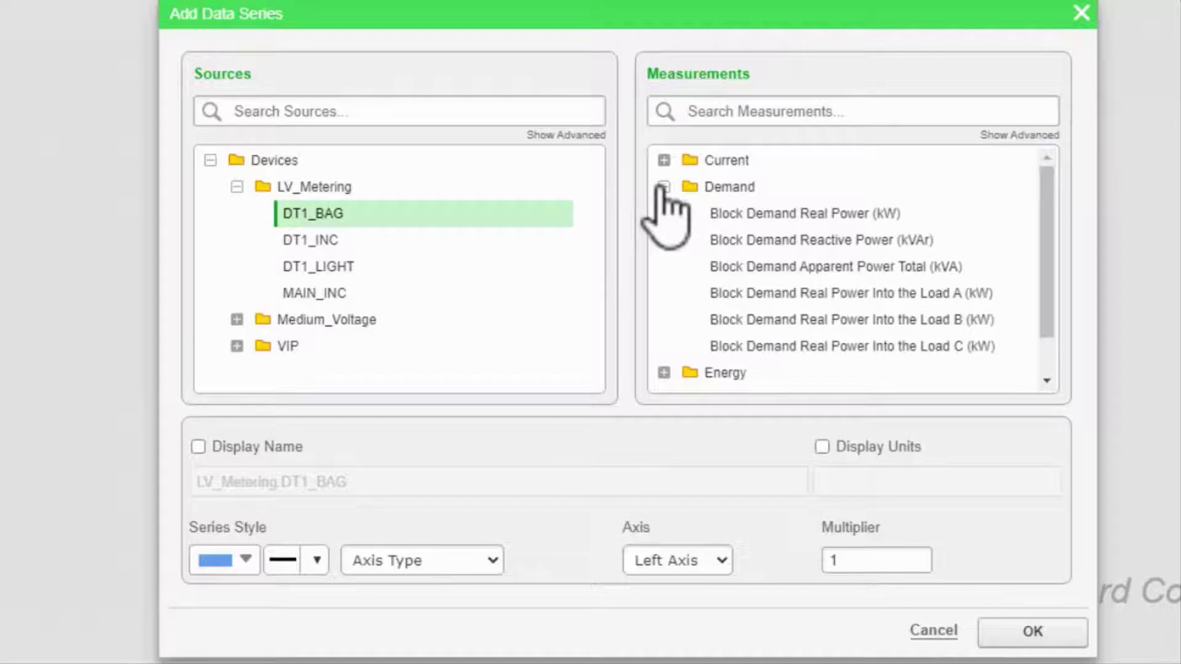
left_click(724, 214)
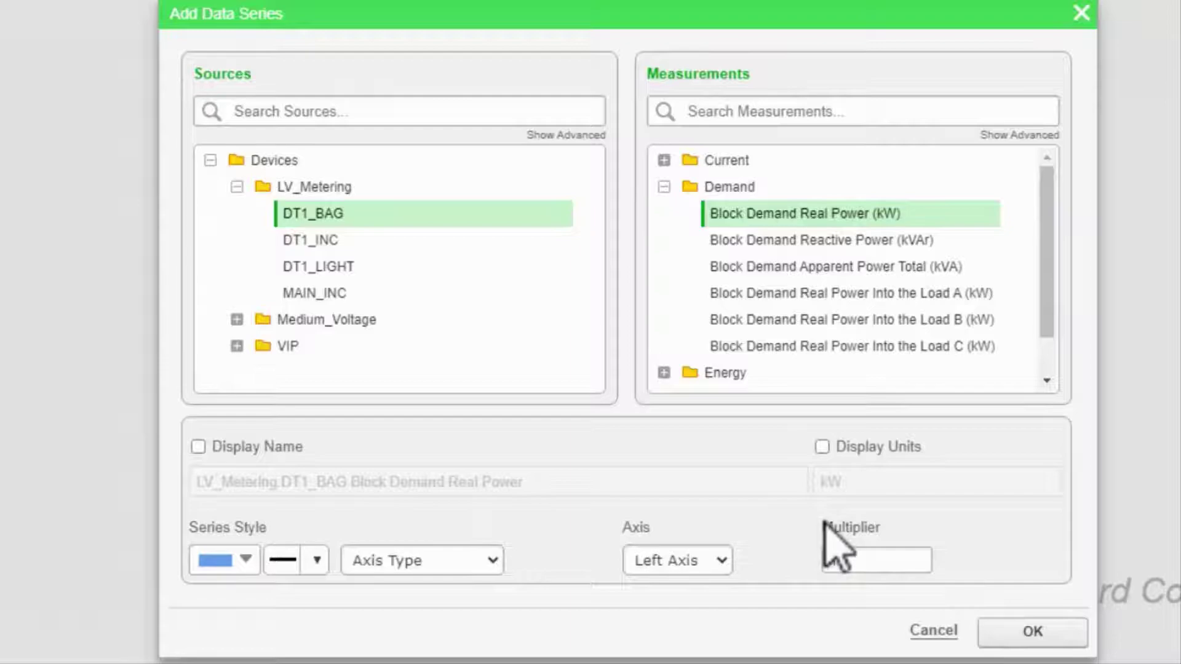
left_click(1034, 632)
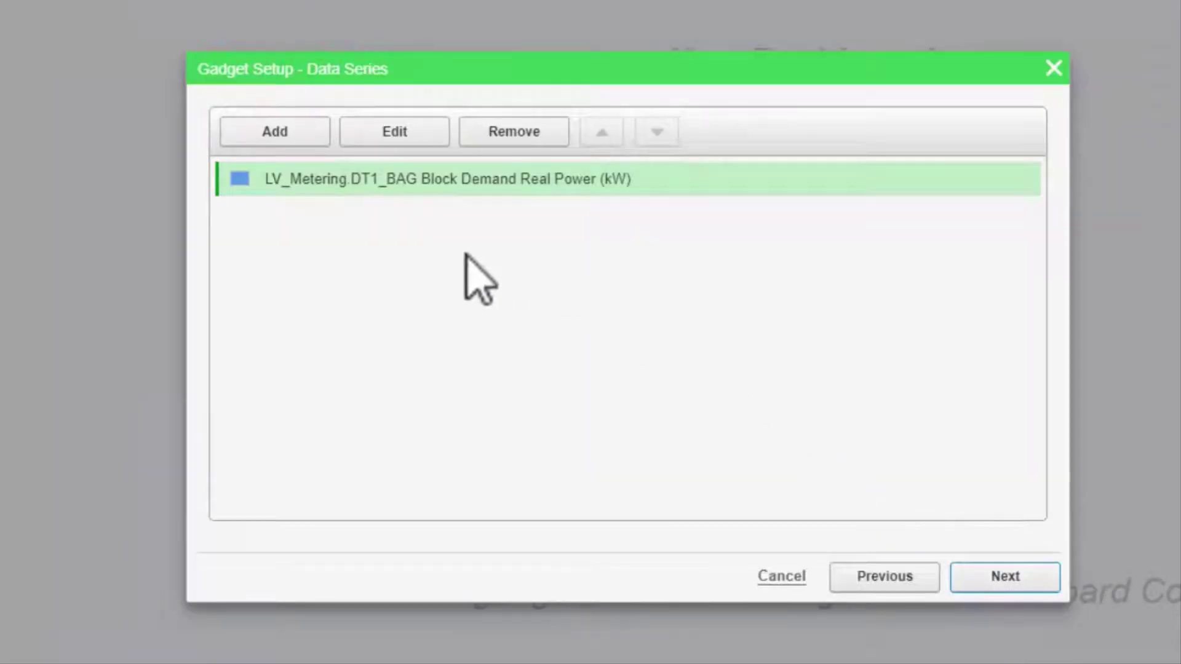
Add matching demand series for DT1_INC and DT1_LIGHT
left_click(311, 143)
left_click(319, 242)
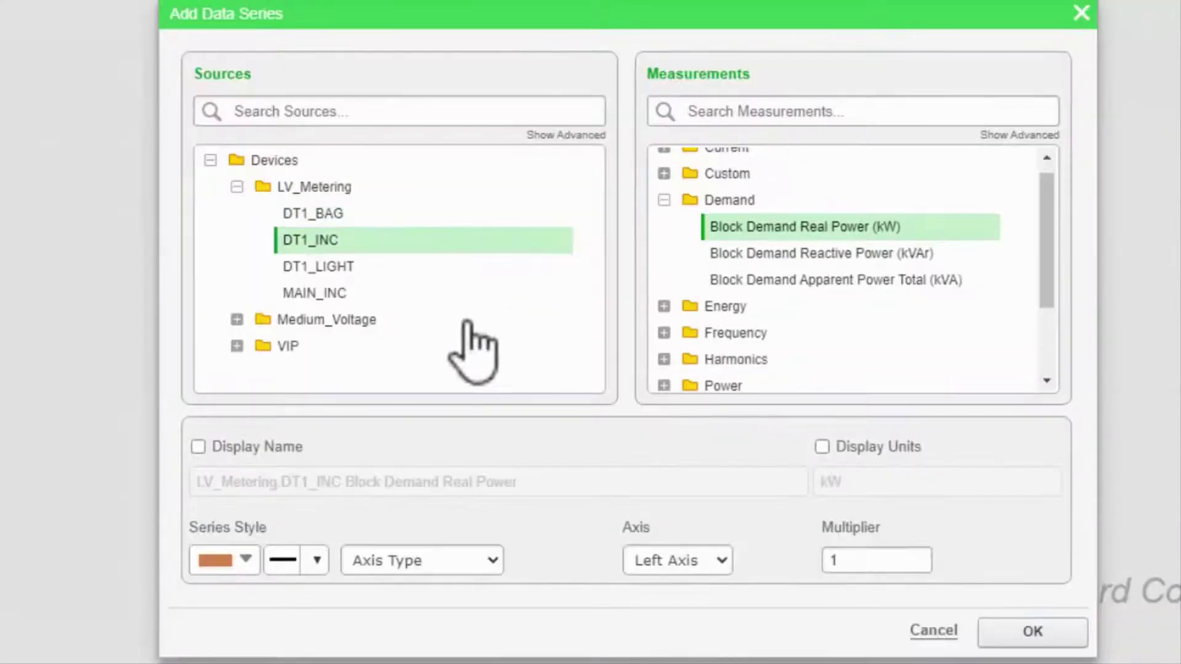
left_click(1027, 632)
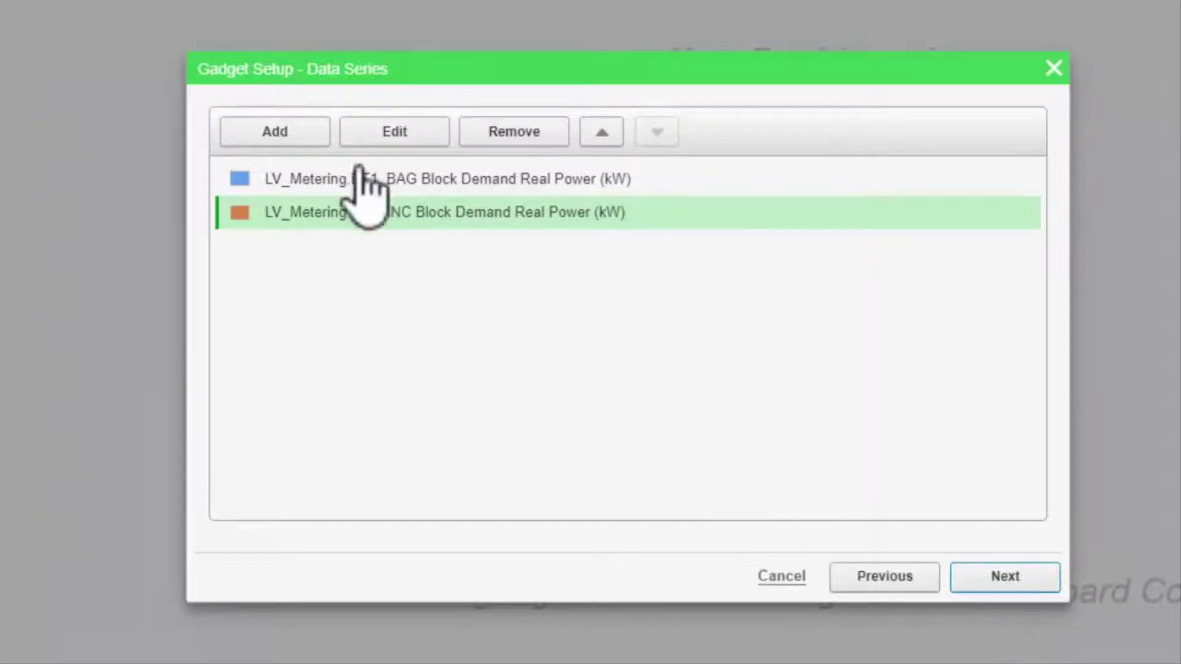
left_click(275, 131)
left_click(337, 268)
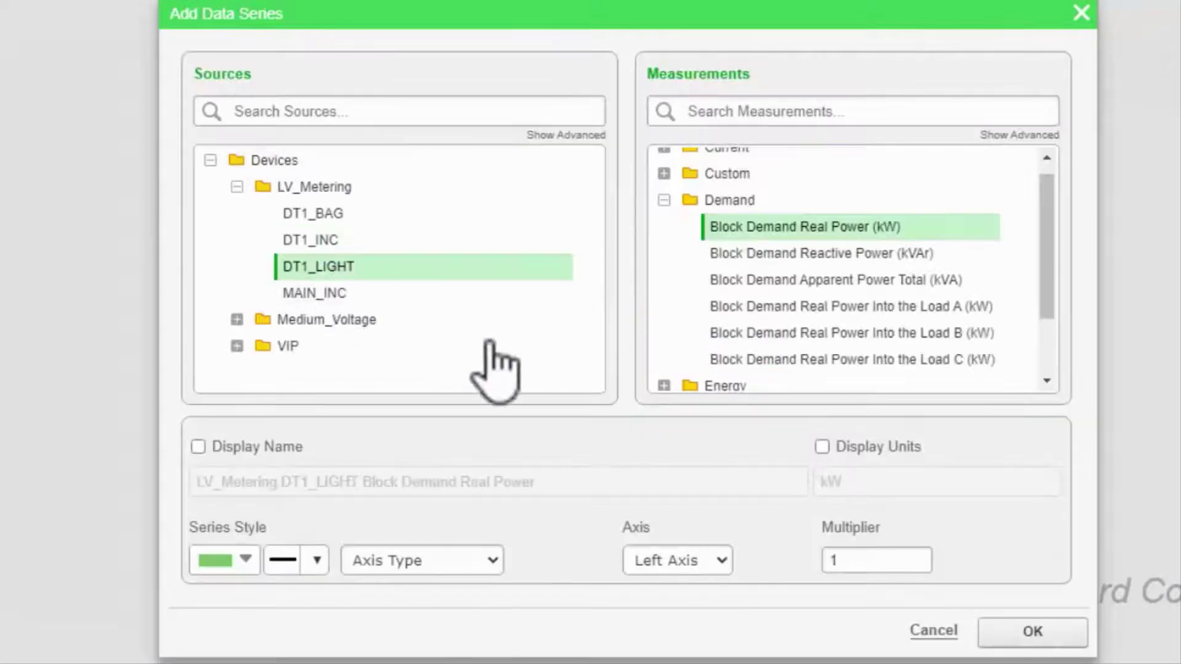
left_click(1025, 632)
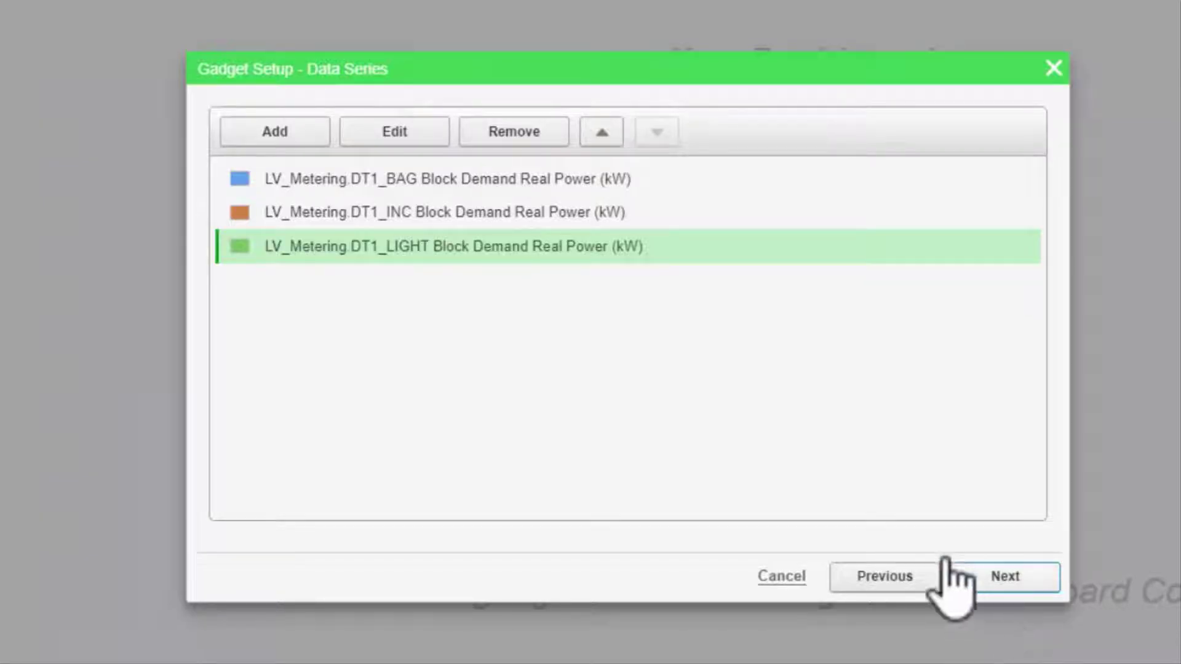
Set the chart's viewing period time range to Last 7 Days
left_click(1014, 576)
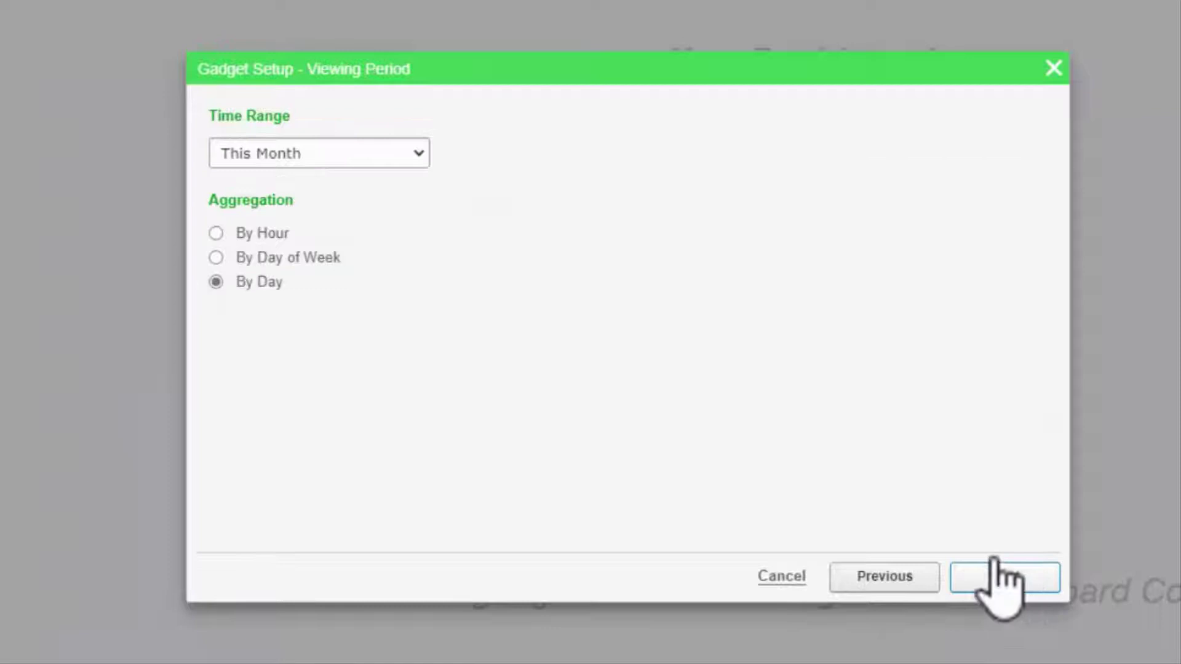
left_click(422, 155)
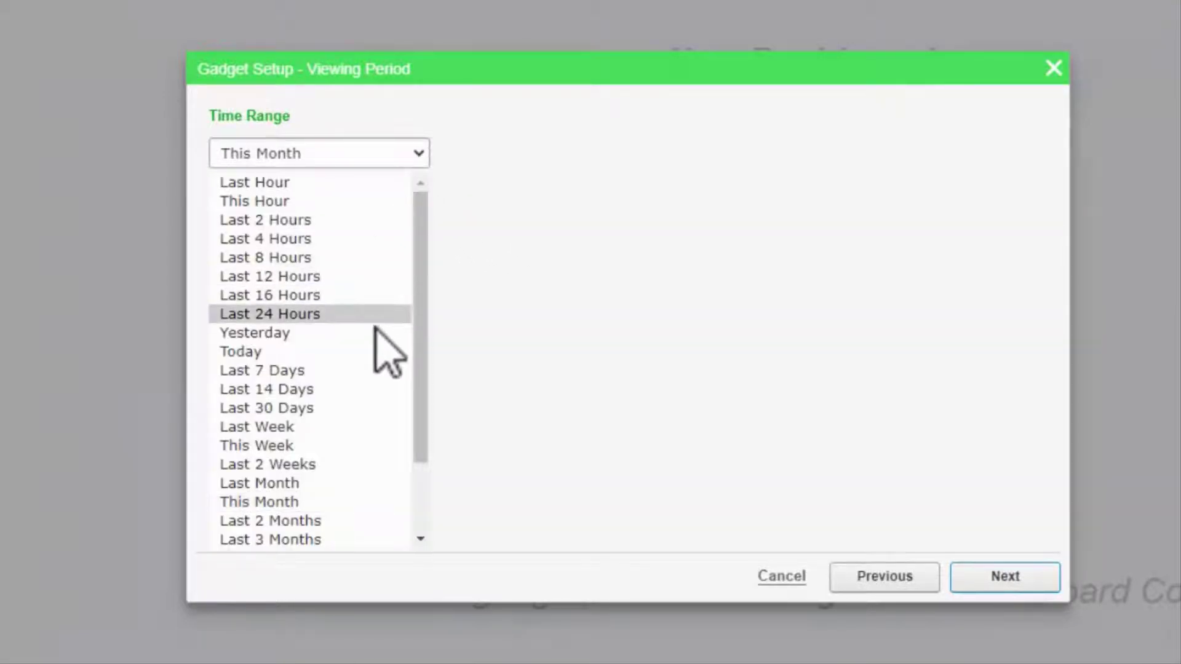
left_click(364, 370)
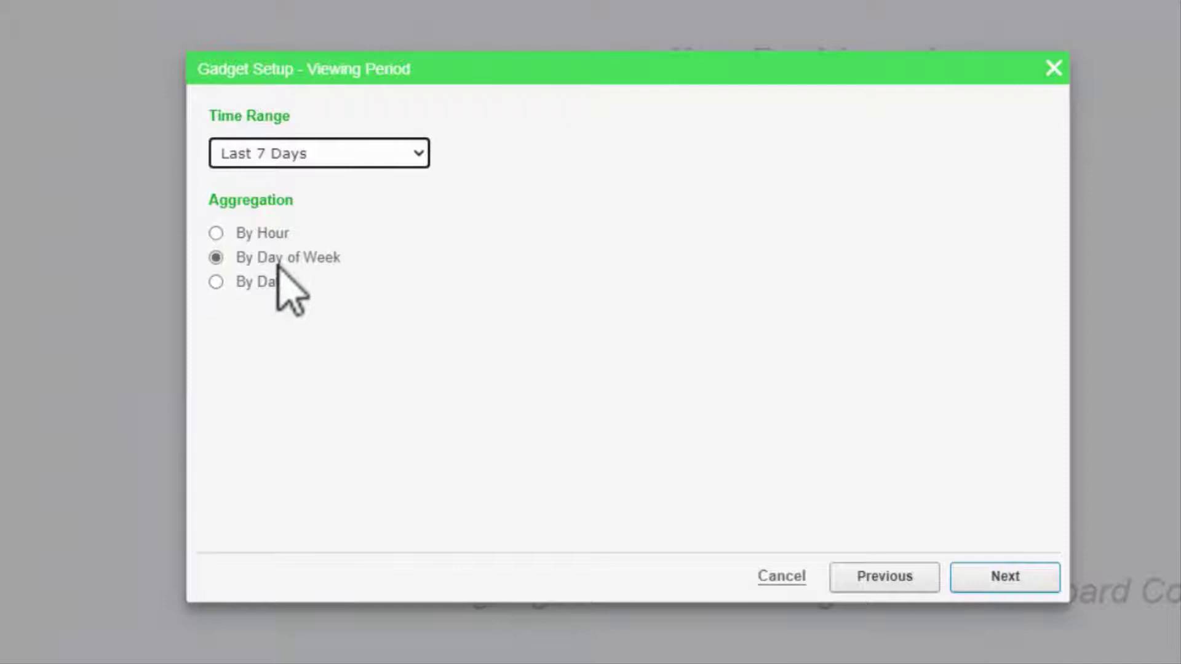
Try Last Hour and Last 2 Years, restore Last 7 Days, and keep default axes
left_click(420, 153)
left_click(369, 182)
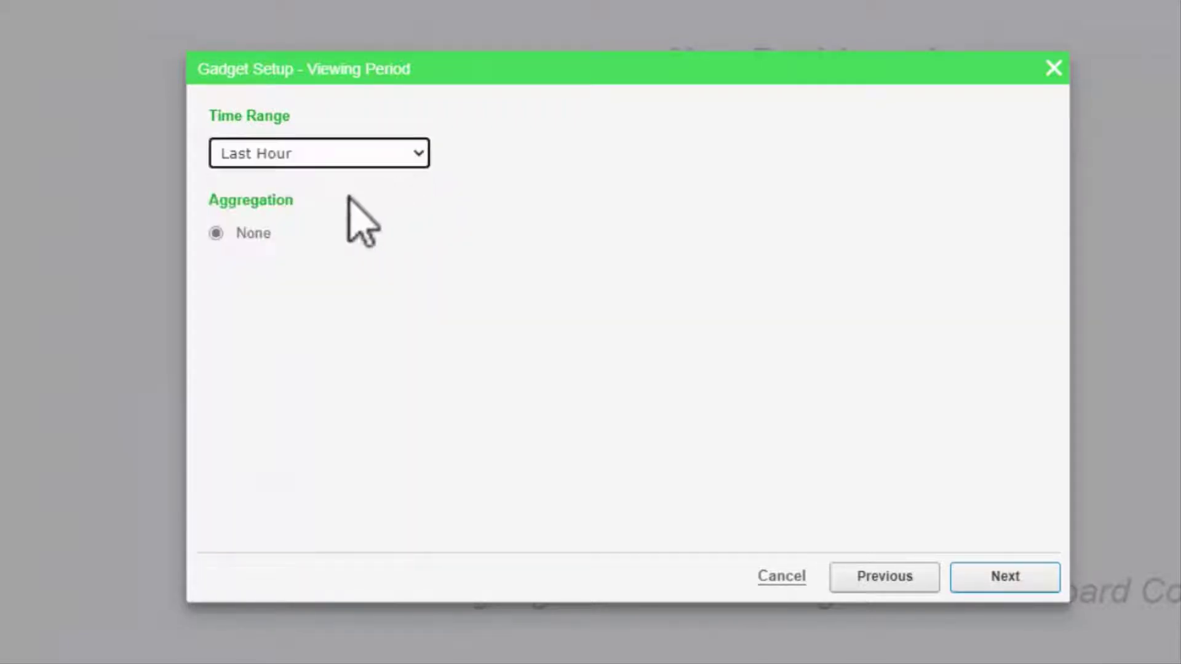
left_click(419, 154)
scroll(314, 529, "down", 2)
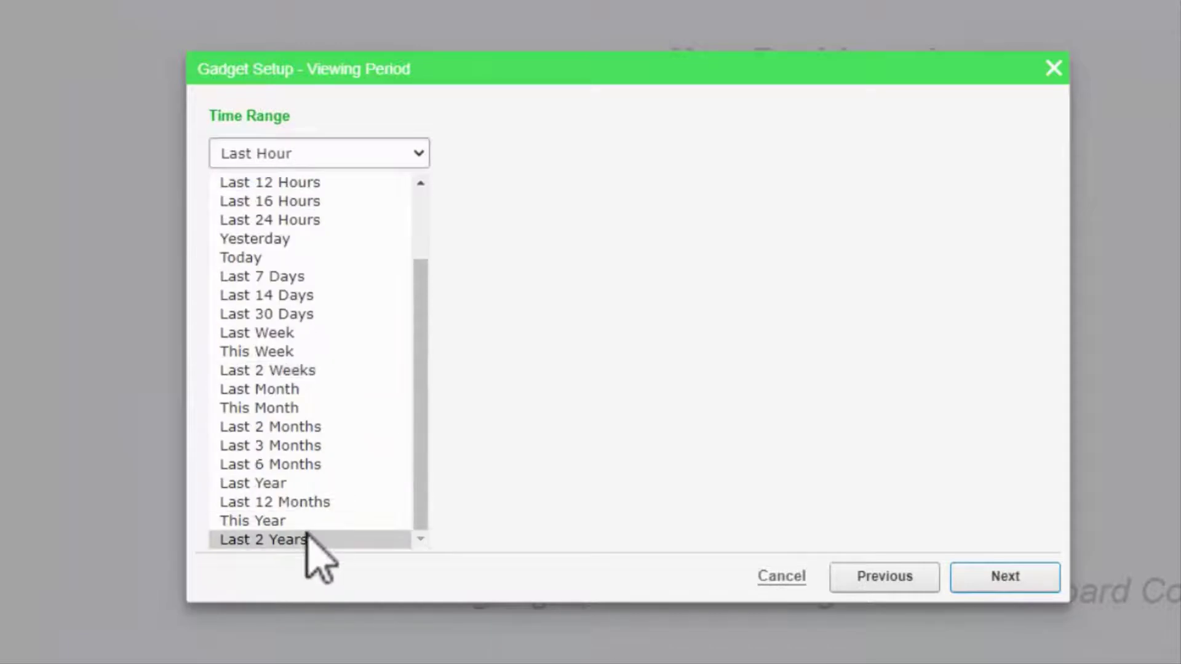
left_click(308, 538)
left_click(378, 161)
scroll(382, 264, "up", 2)
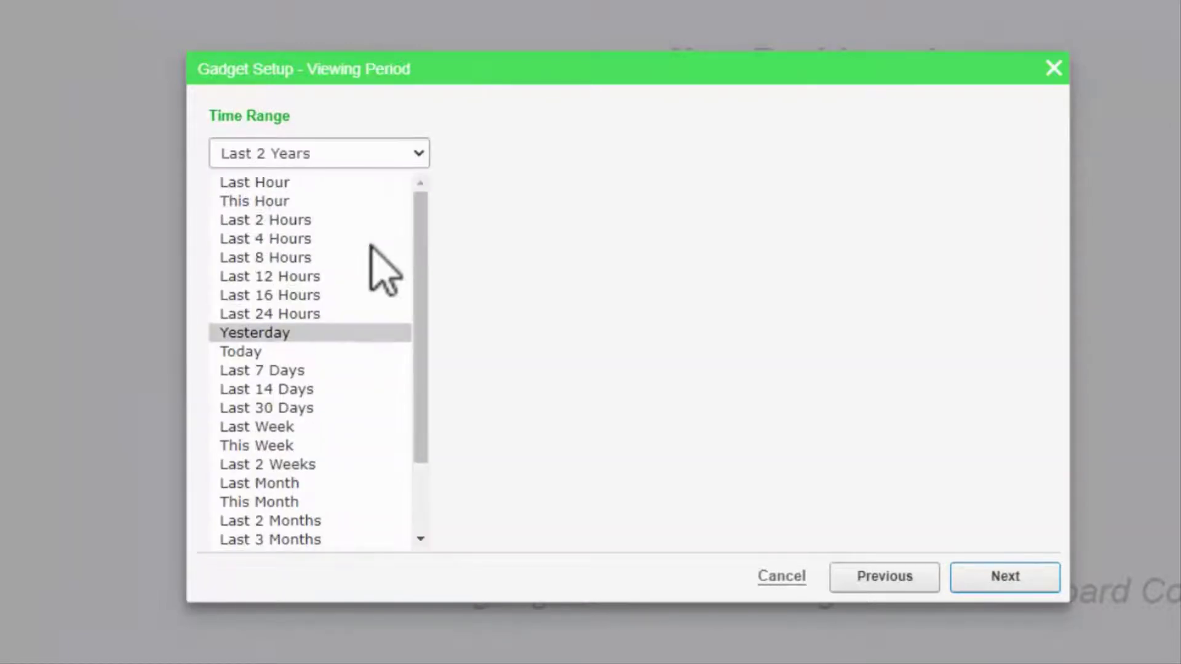
left_click(303, 370)
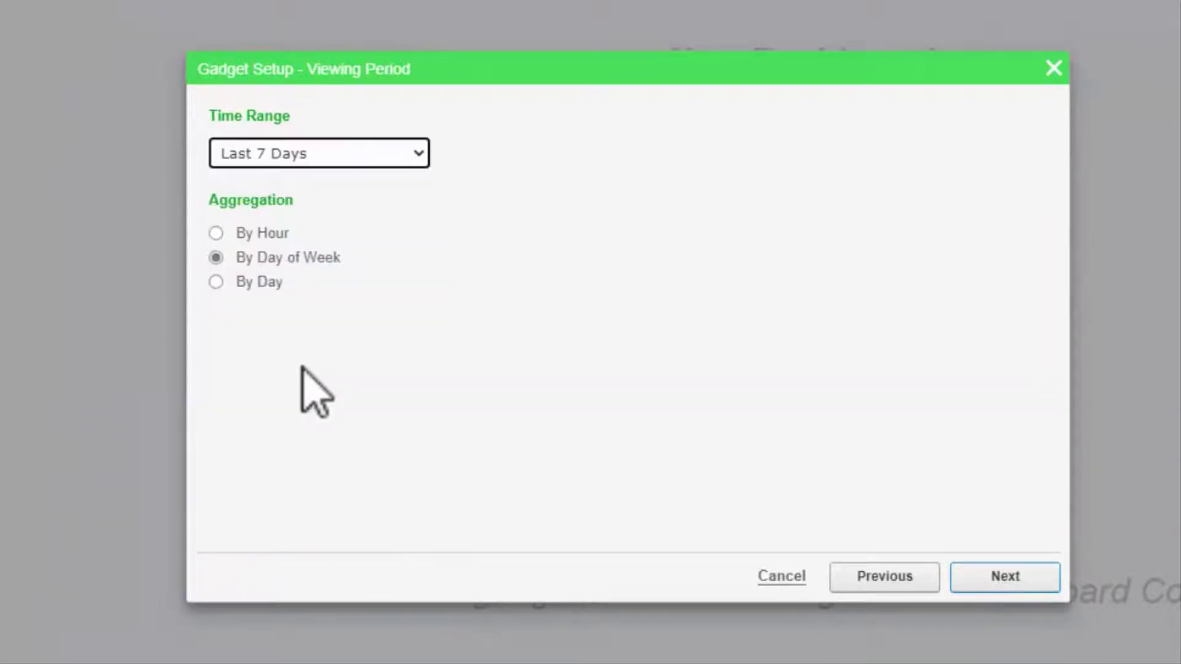
left_click(997, 581)
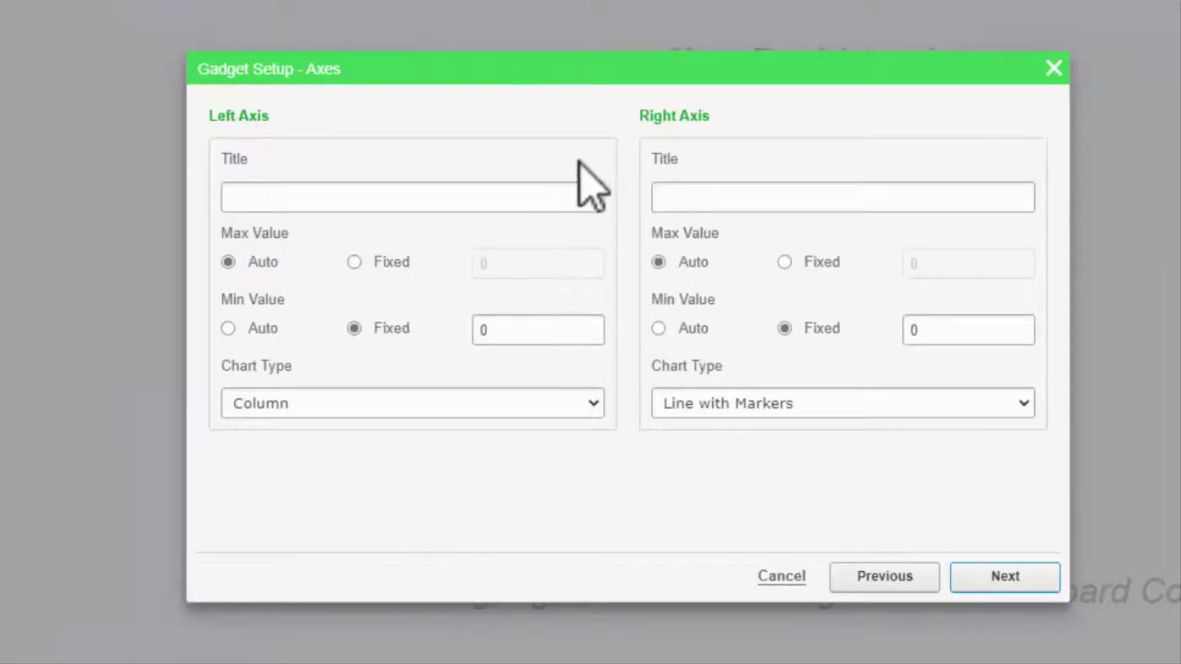
left_click(1000, 580)
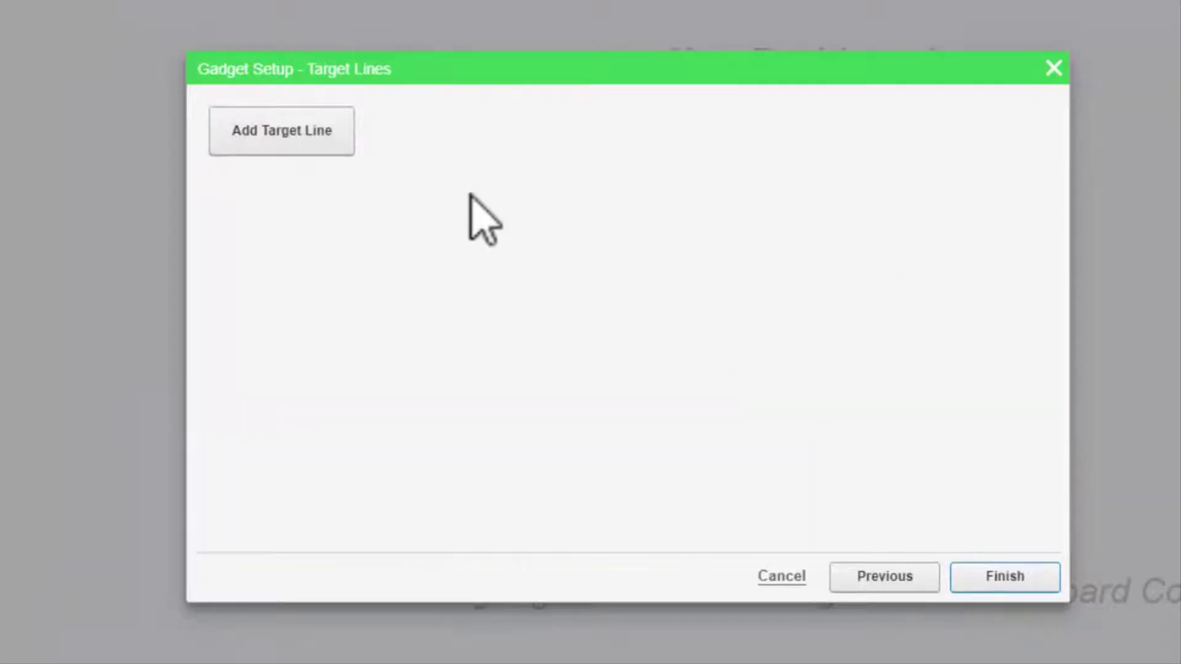
left_click(333, 143)
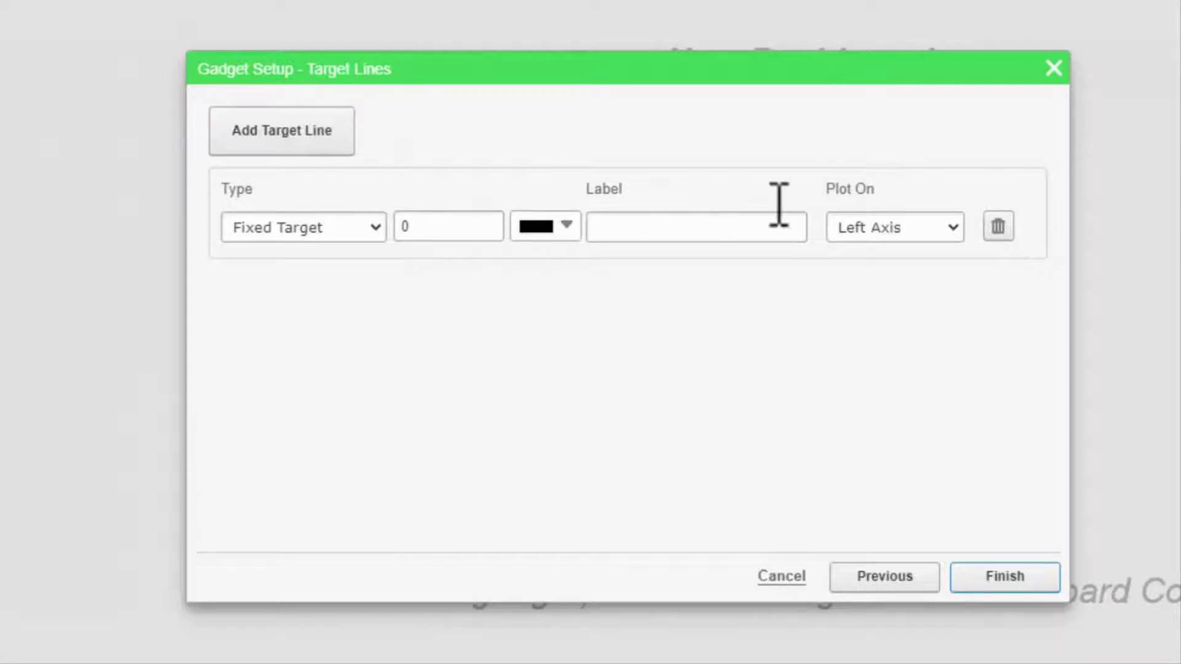
left_click(998, 227)
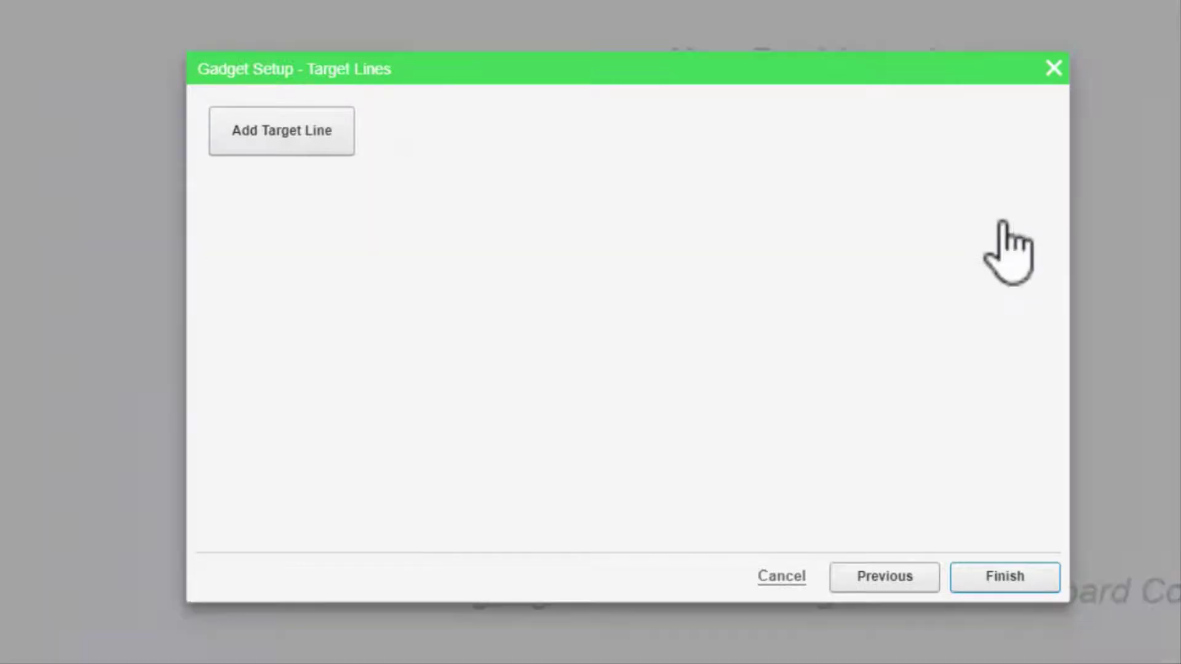
Place the finished chart on the dashboard and enlarge it
left_click(991, 578)
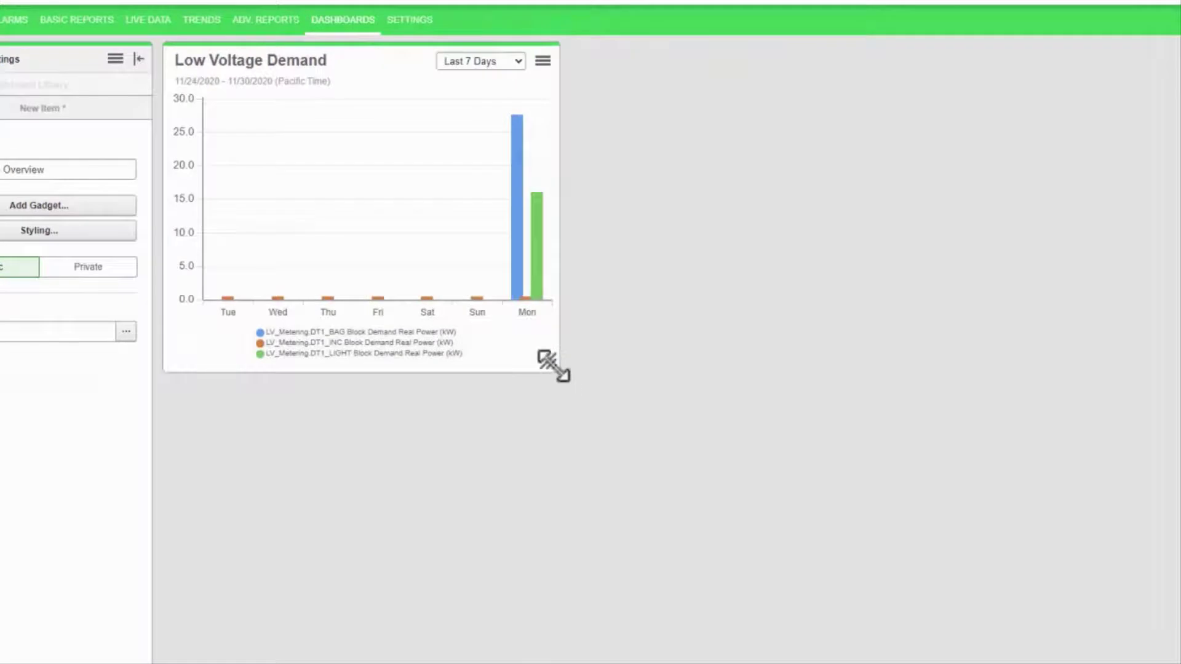
mouse_move(556, 367)
left_mouse_down()
mouse_move(717, 514)
mouse_move(914, 614)
left_mouse_up()
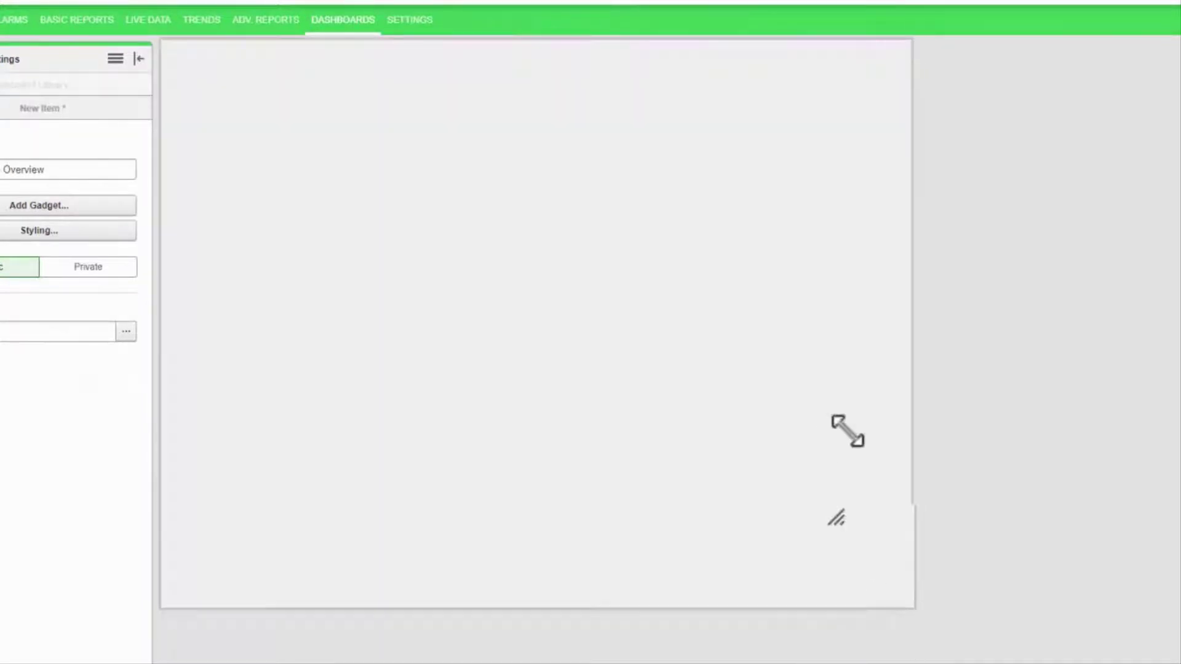
left_click_drag(847, 431, 849, 372)
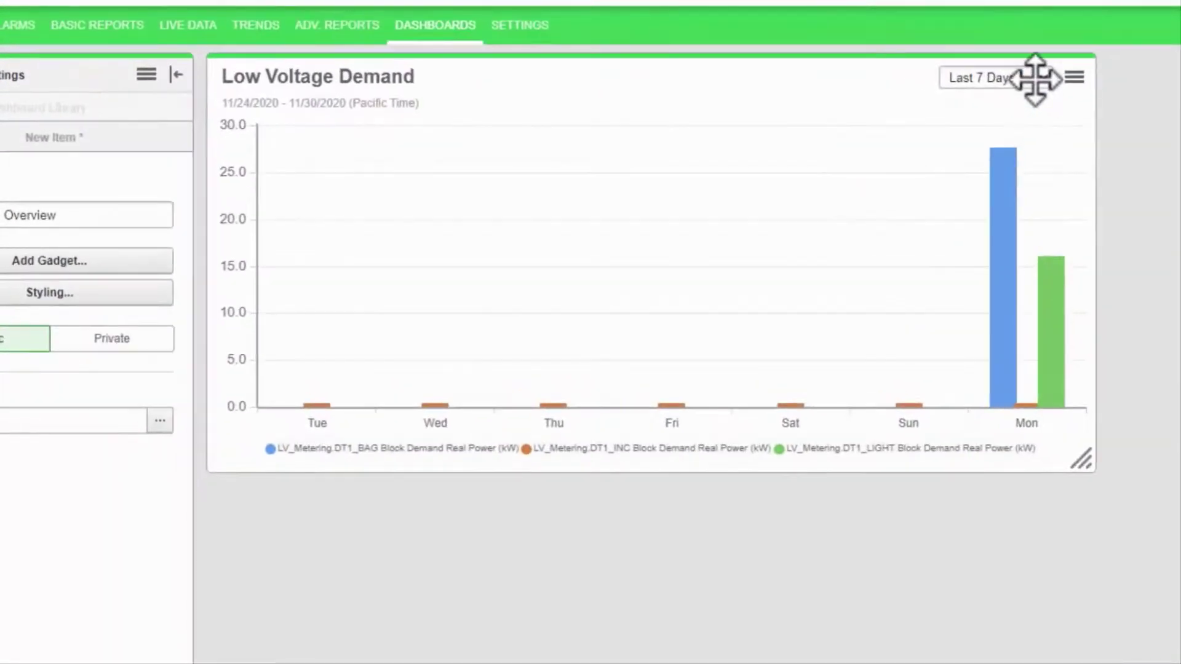
Switch the chart's range to Today's hourly demand, leaving its options menu unchanged
left_click(1036, 77)
left_click(1023, 129)
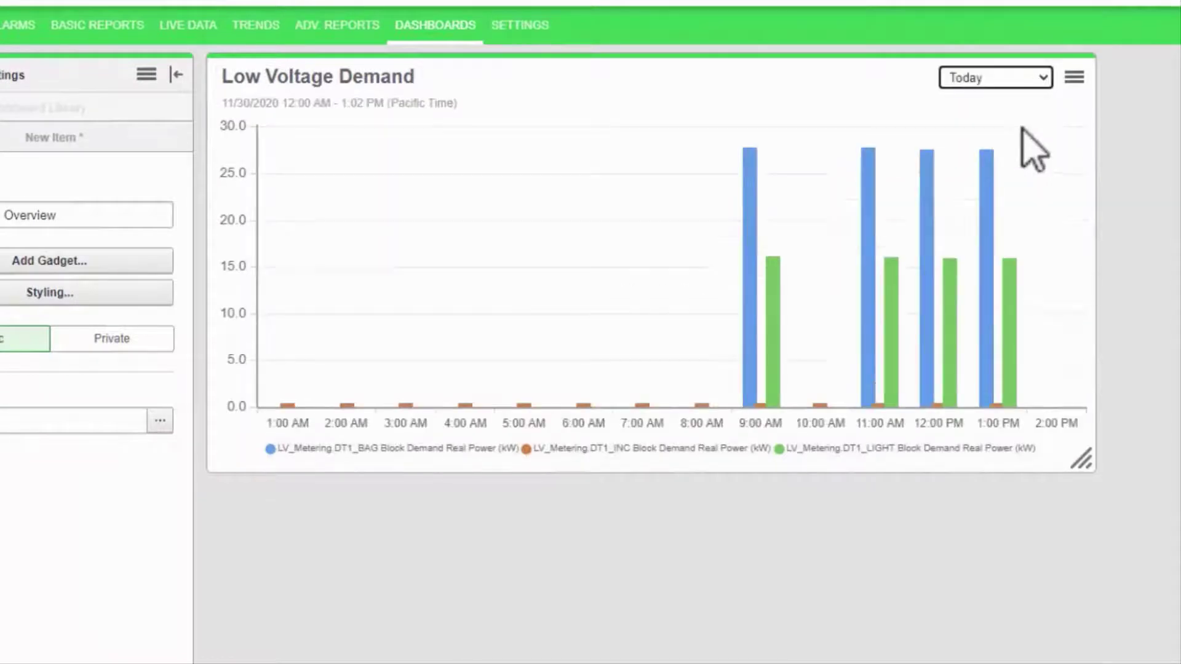
left_click(1074, 77)
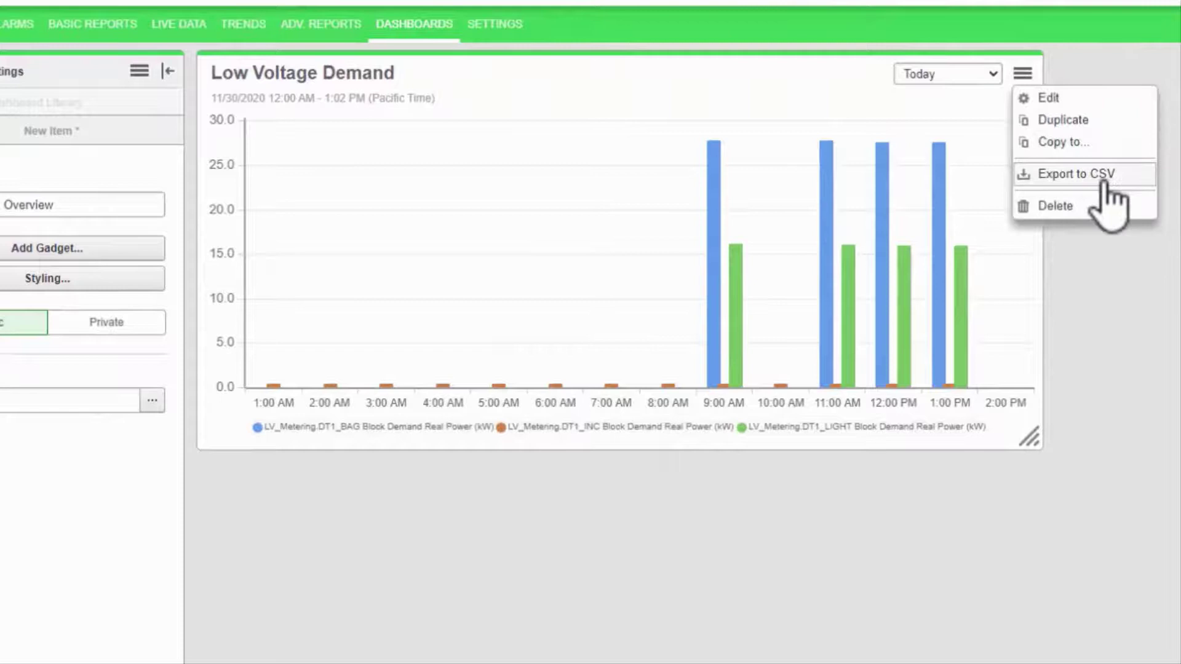
left_click(907, 391)
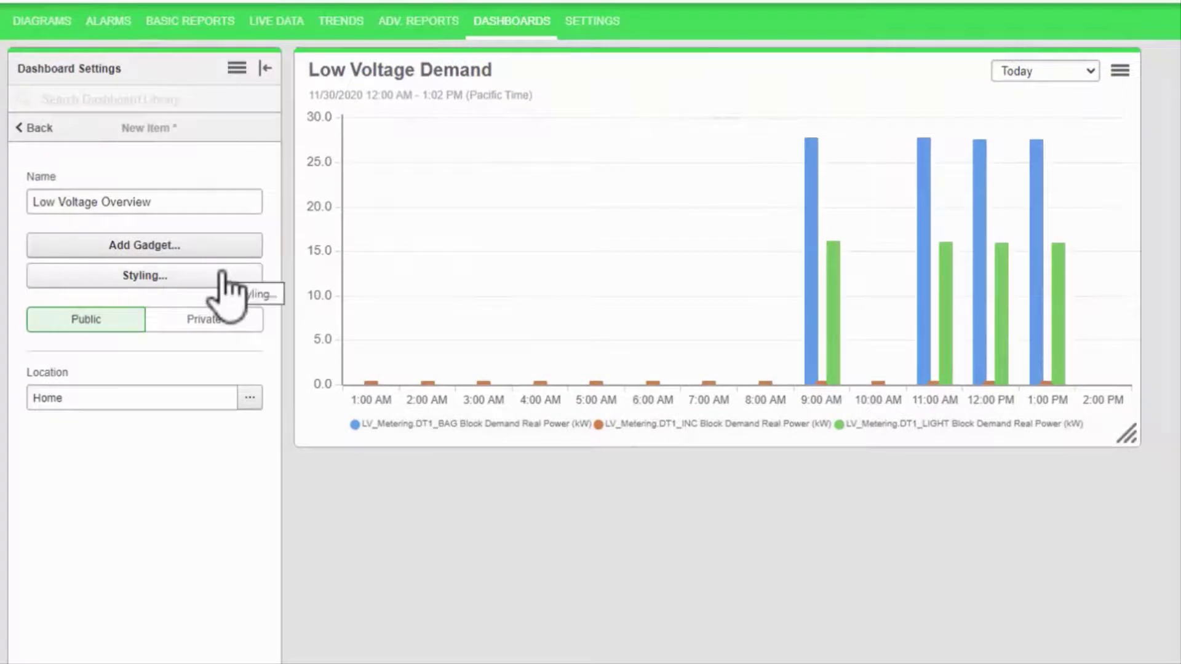
In Dashboard Styling, choose Car_Factory.jpg as background and set gadget opacity to 80 %
left_click(222, 275)
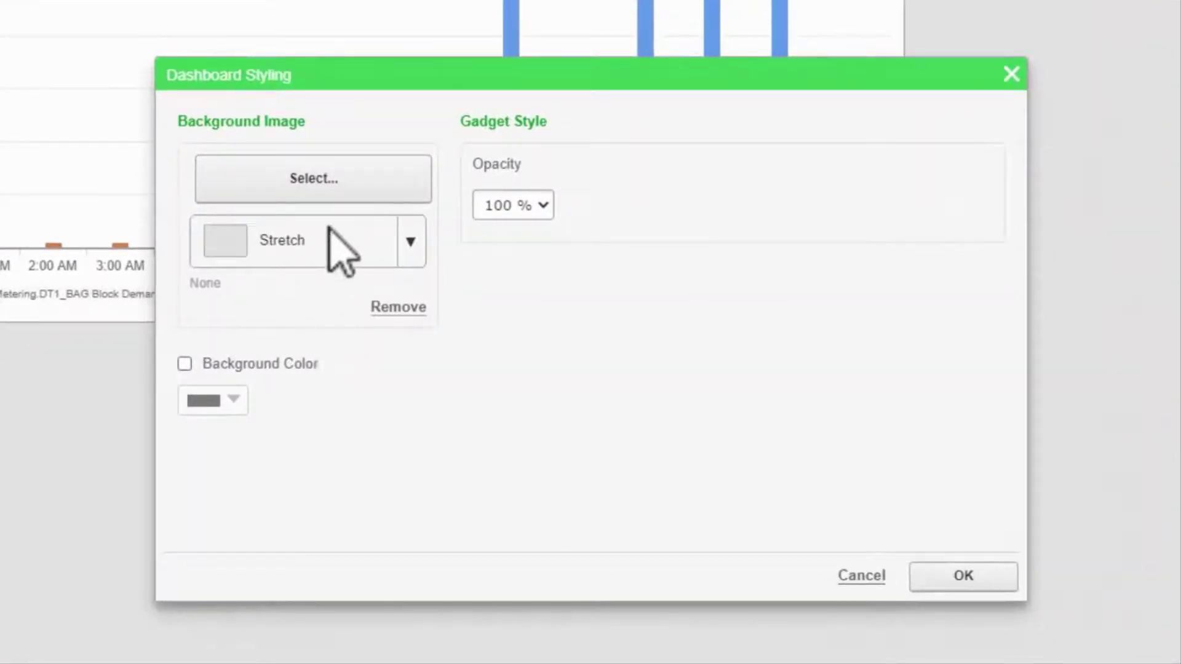
left_click(335, 185)
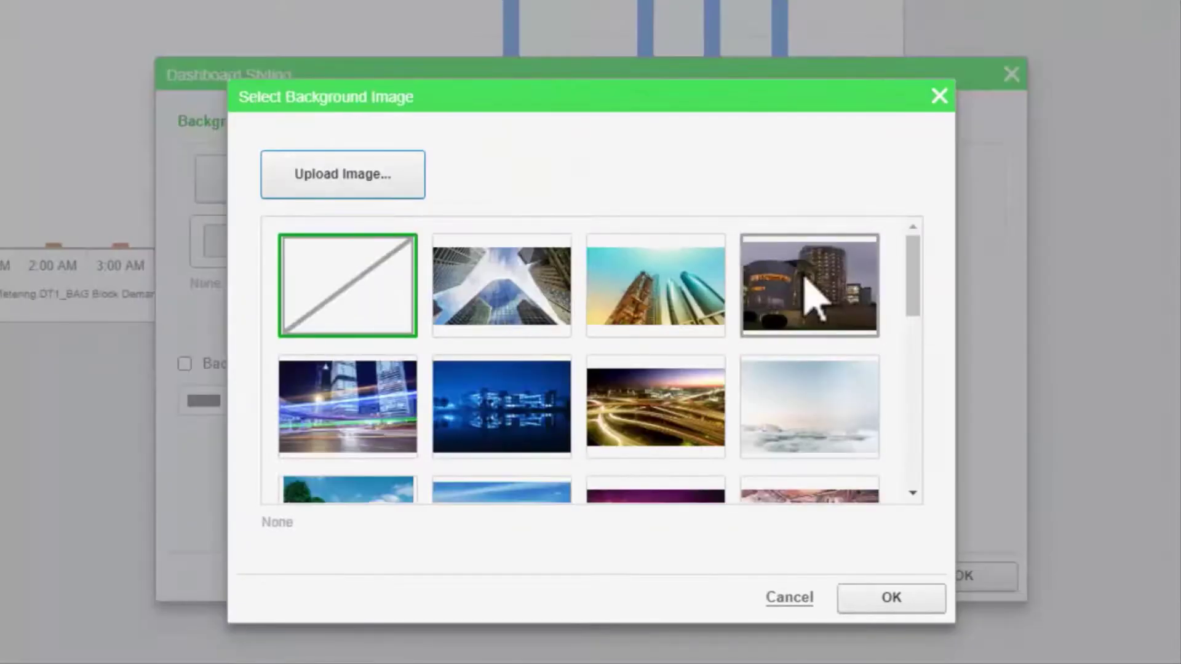
left_click(809, 289)
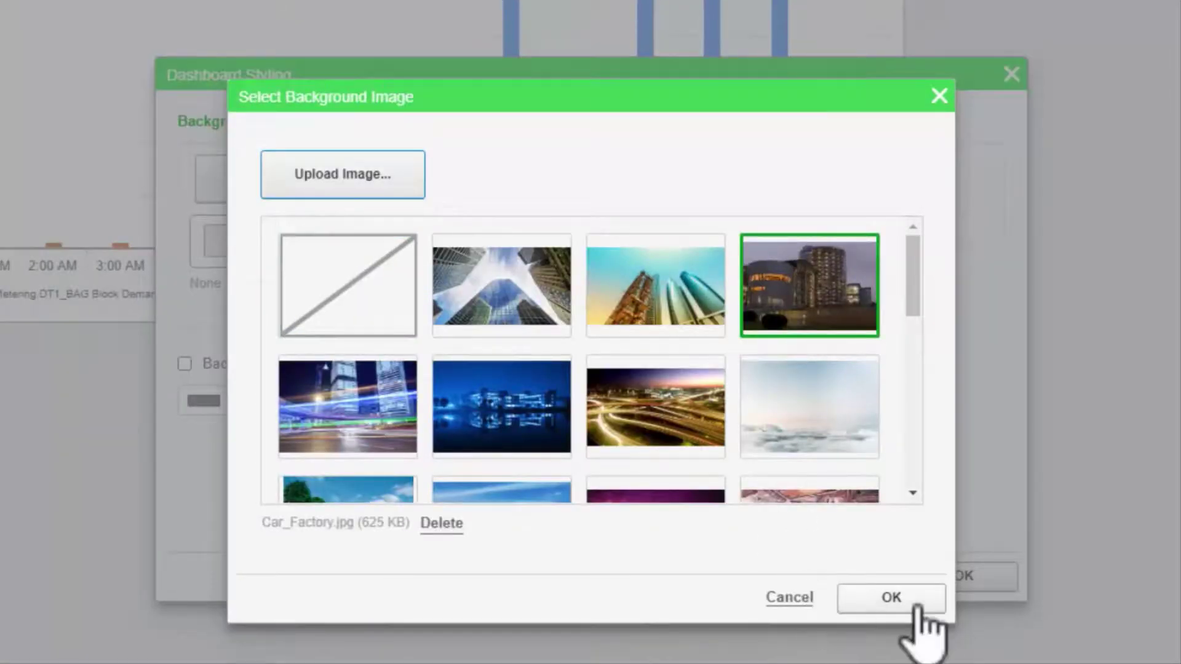
left_click(914, 600)
left_click(529, 206)
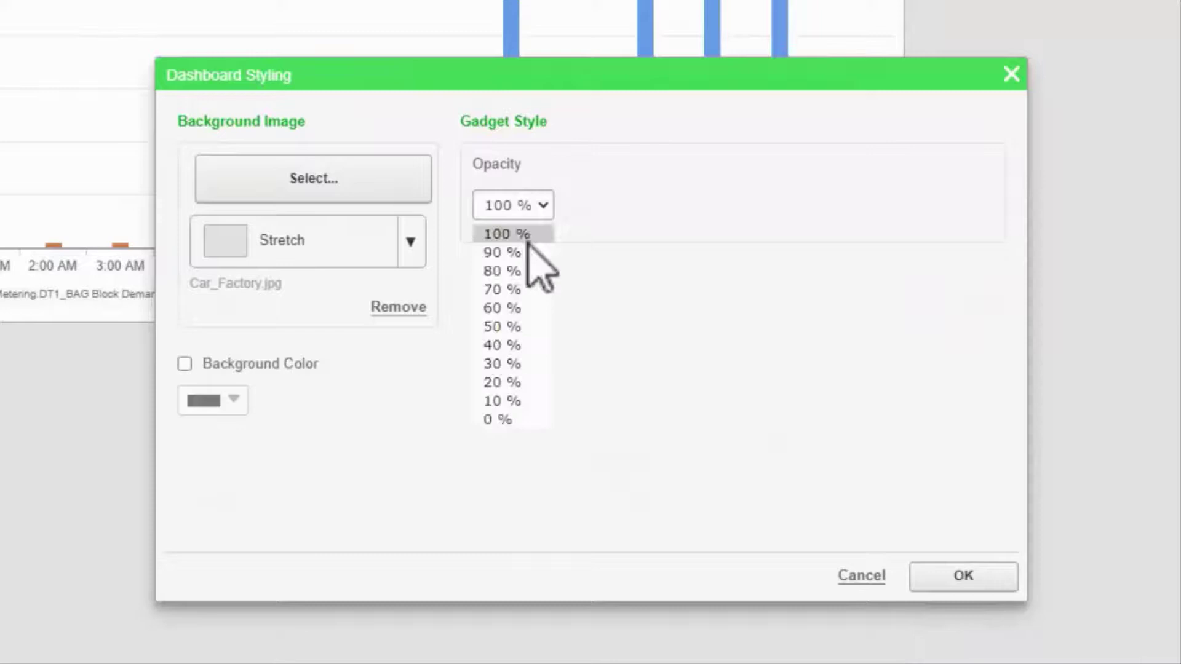
left_click(522, 270)
left_click(926, 574)
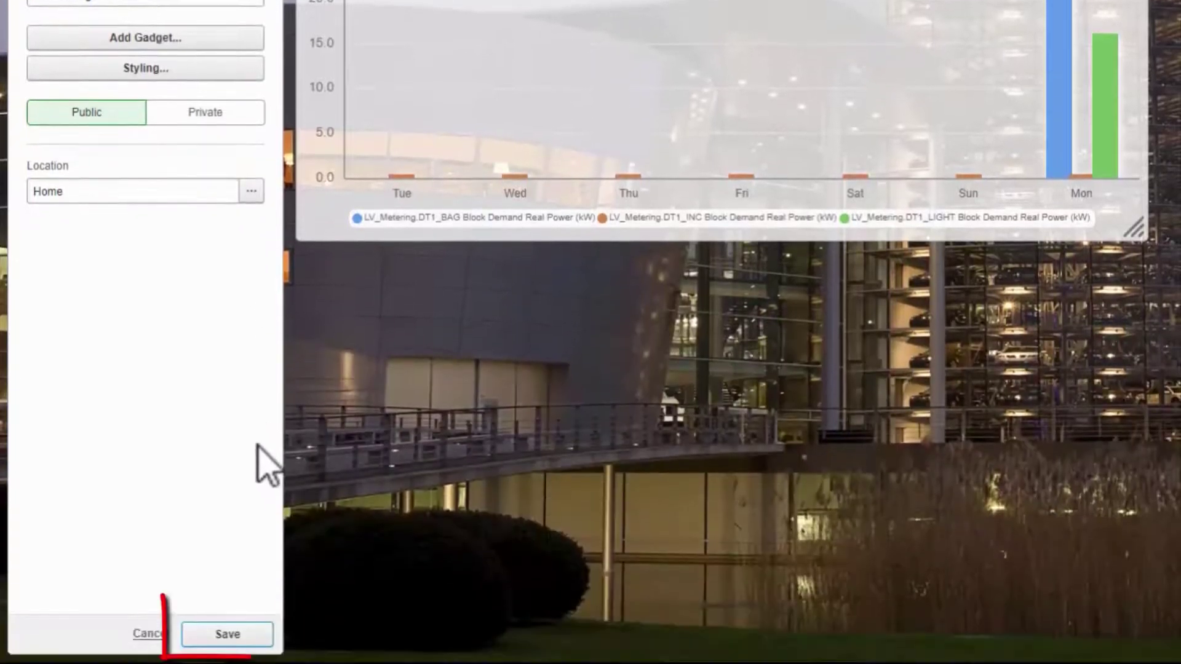
Save the dashboard, go Home, and check the Low Voltage Demand chart by maximizing and restoring it
left_click(233, 633)
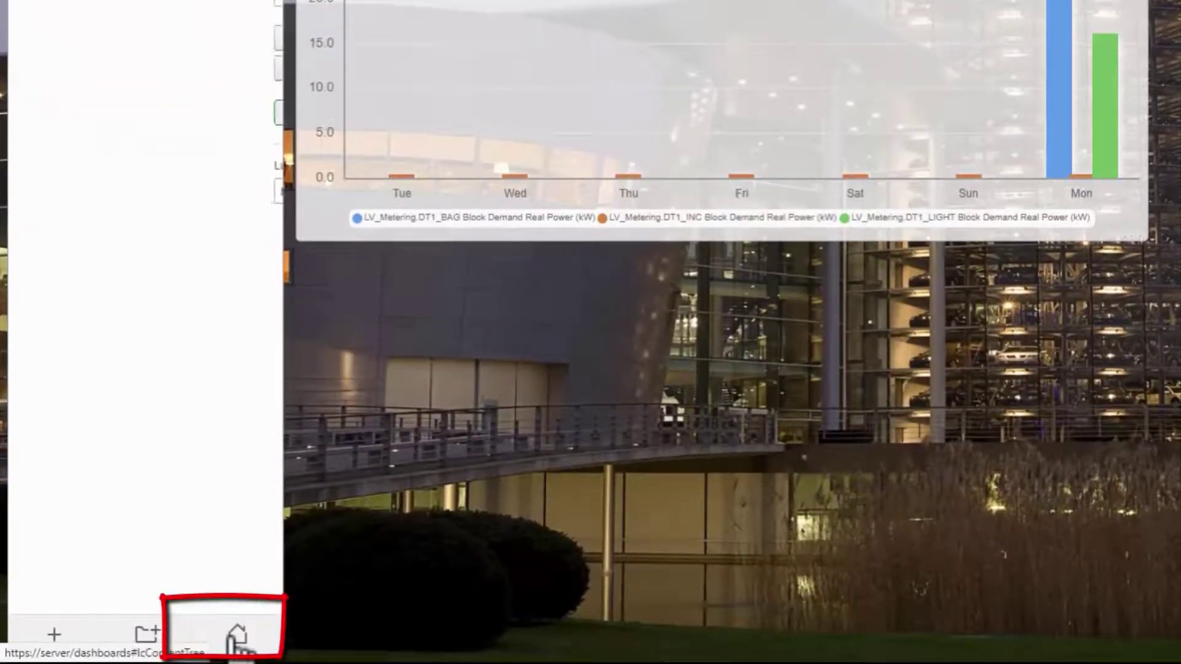
left_click(234, 634)
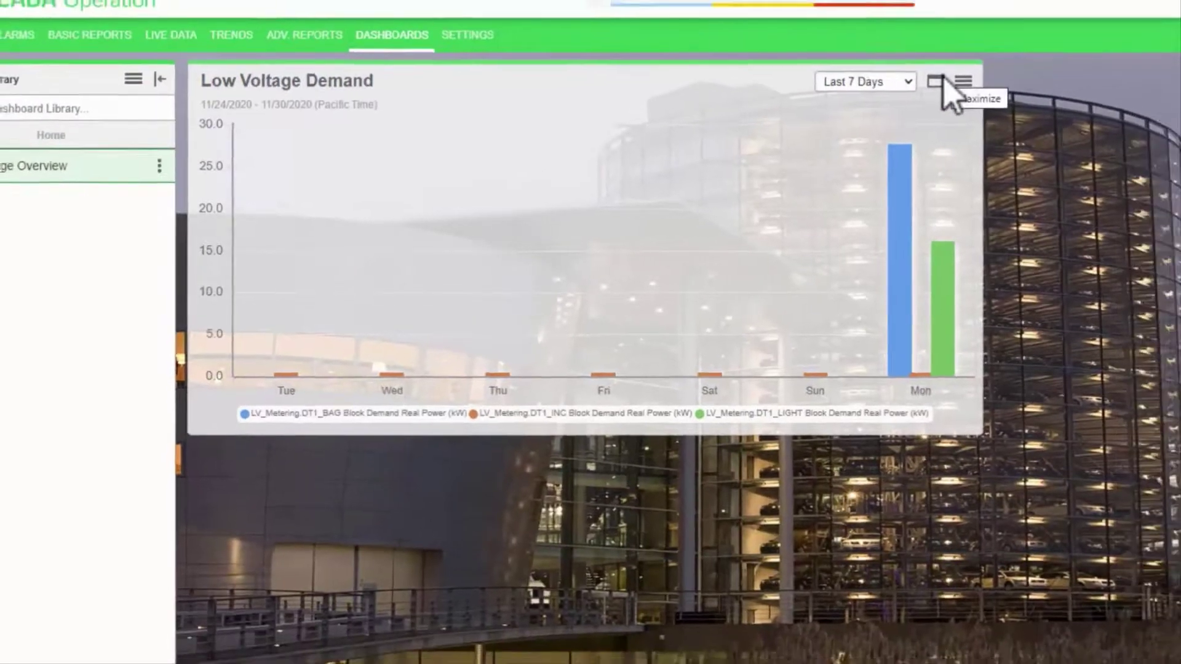
left_click(990, 69)
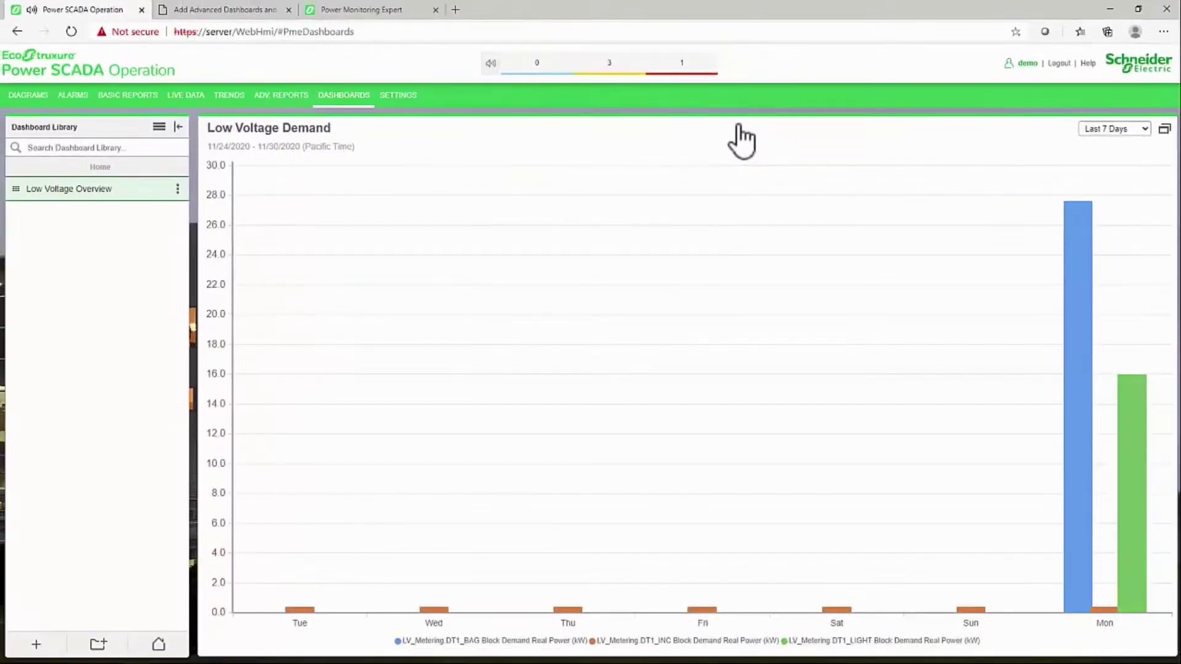
left_click(1164, 130)
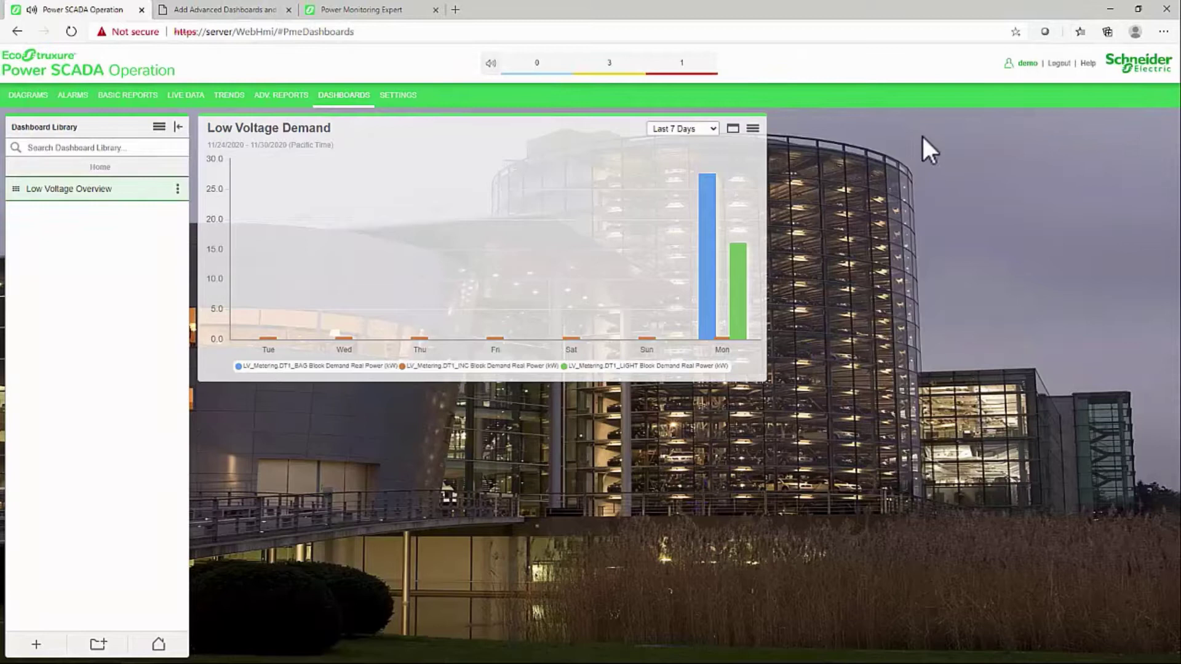
left_click(753, 129)
left_click(178, 189)
Edit the dashboard and add a Table gadget from the Comparison category
left_click(194, 210)
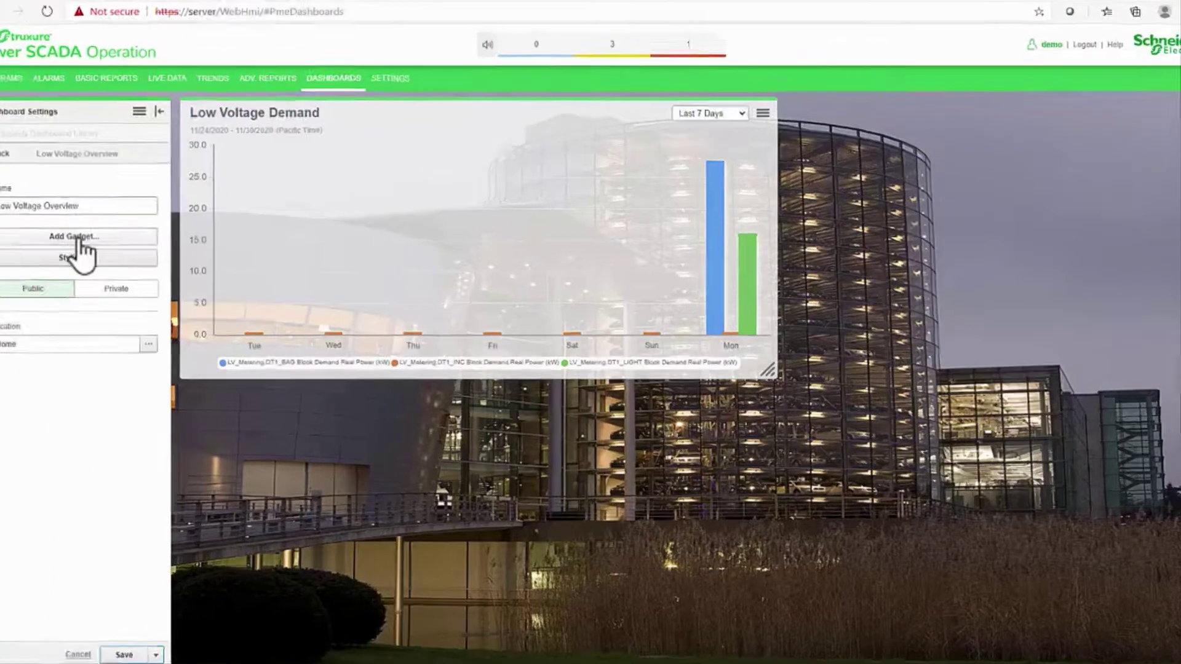
left_click(97, 245)
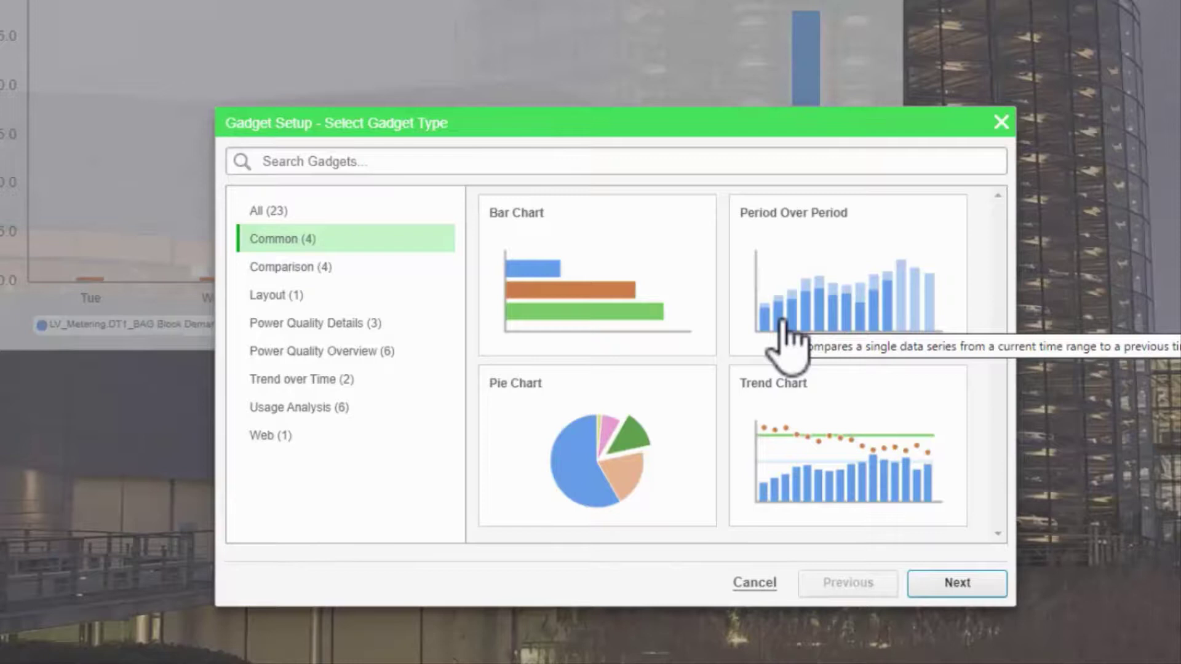
left_click(369, 267)
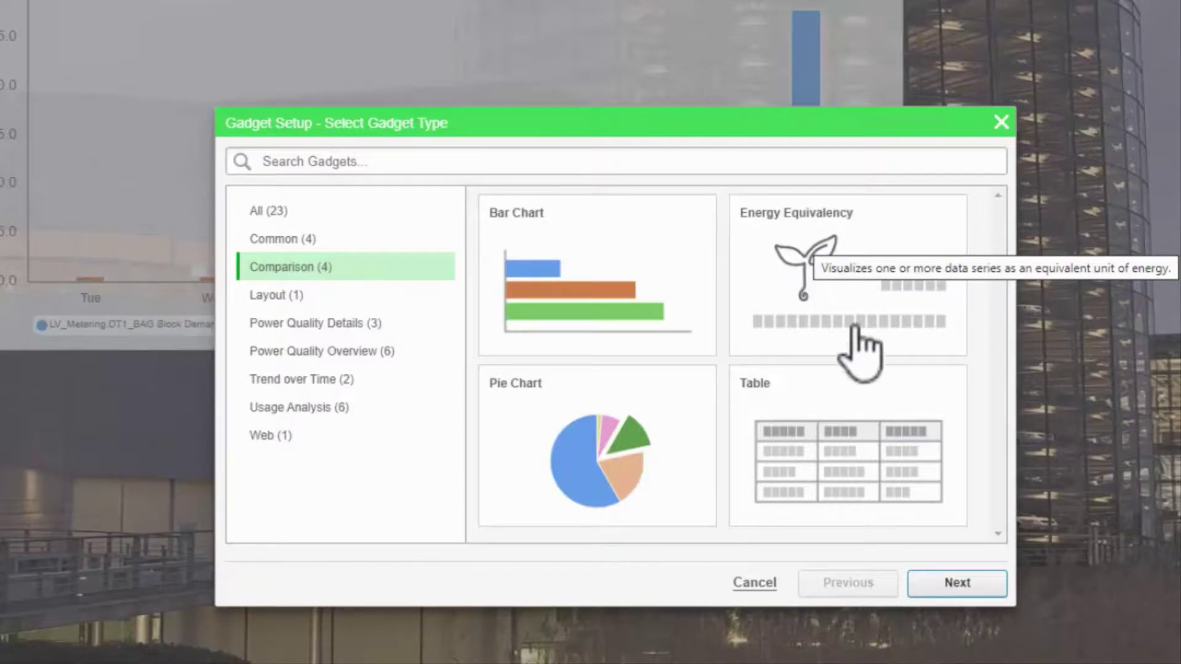
left_click(884, 395)
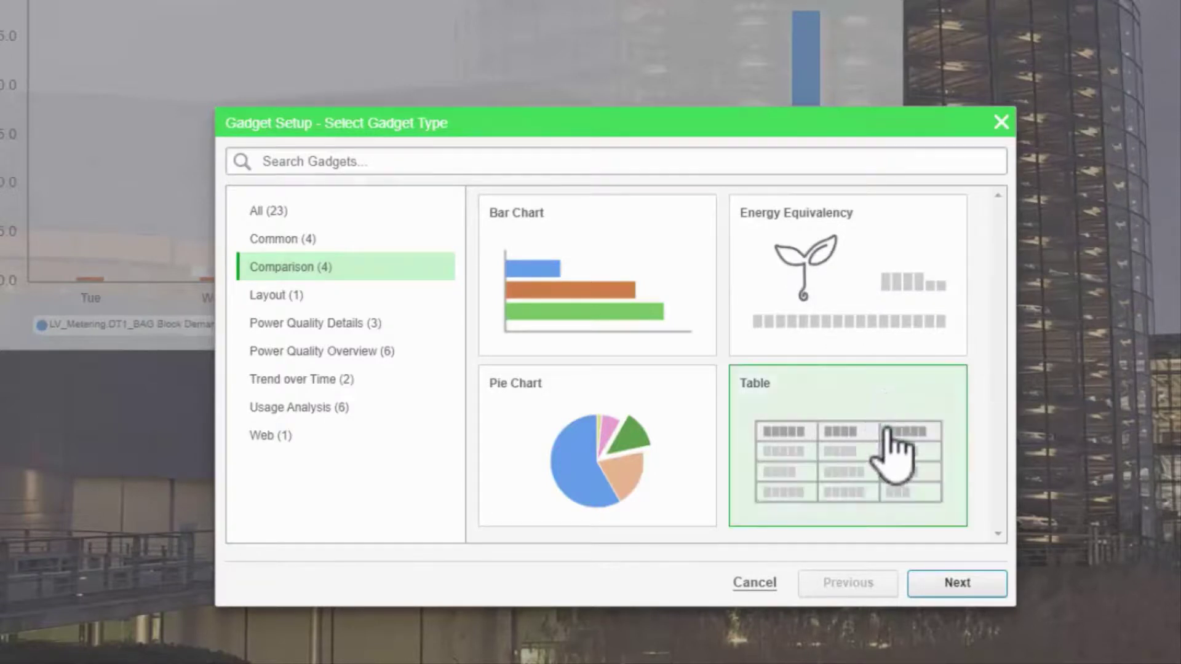
Apply the Basic Readings Summary measurement template to the table
left_click(959, 587)
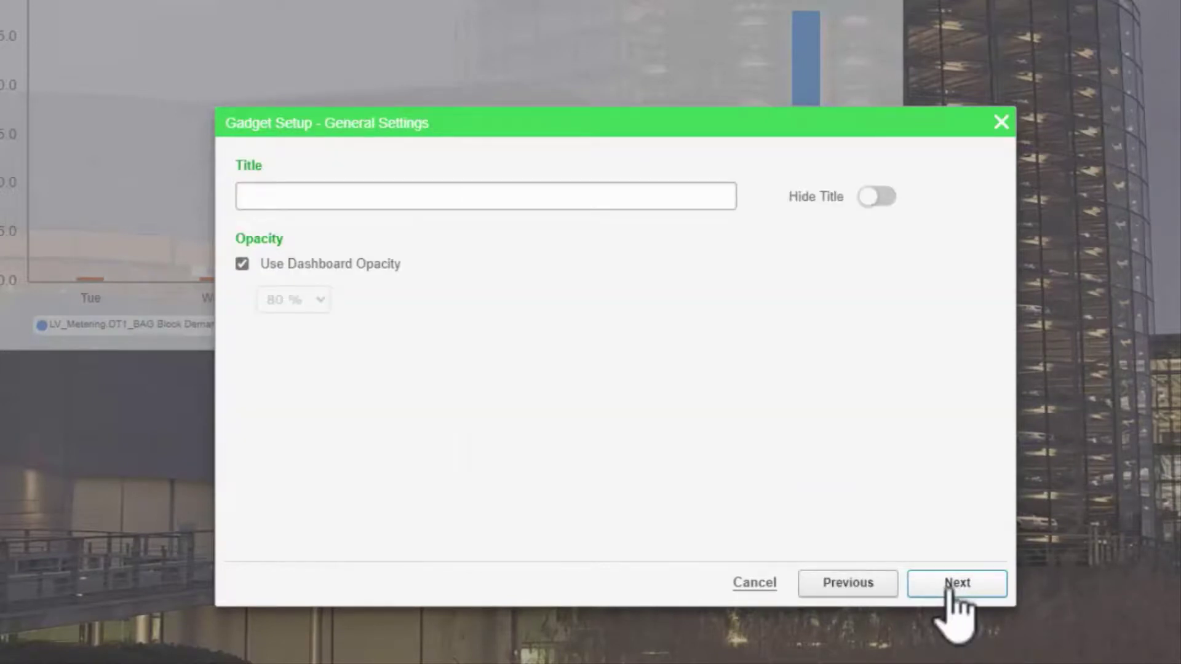
left_click(952, 591)
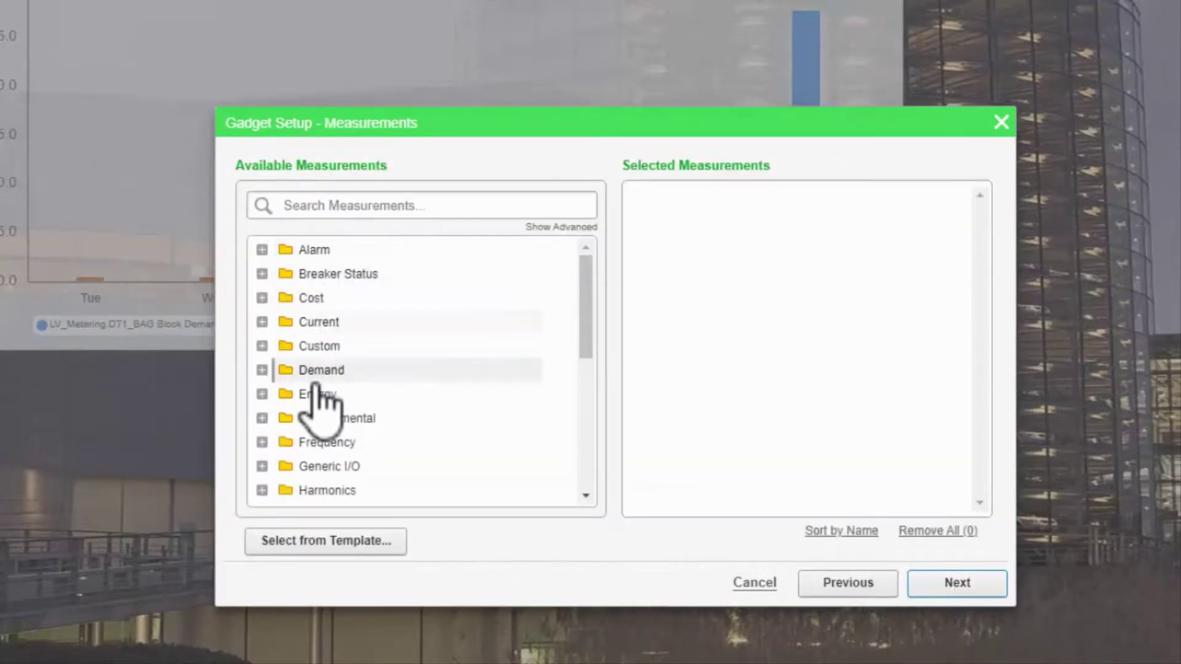
left_click(318, 541)
left_click(267, 196)
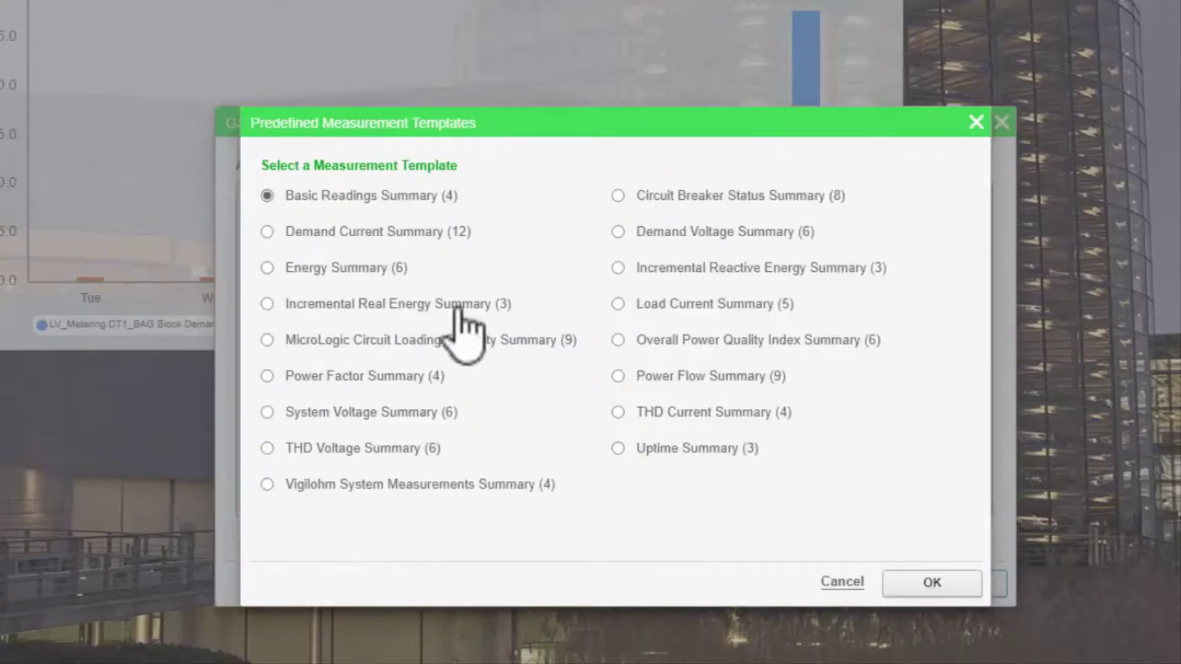
left_click(929, 583)
left_click(938, 589)
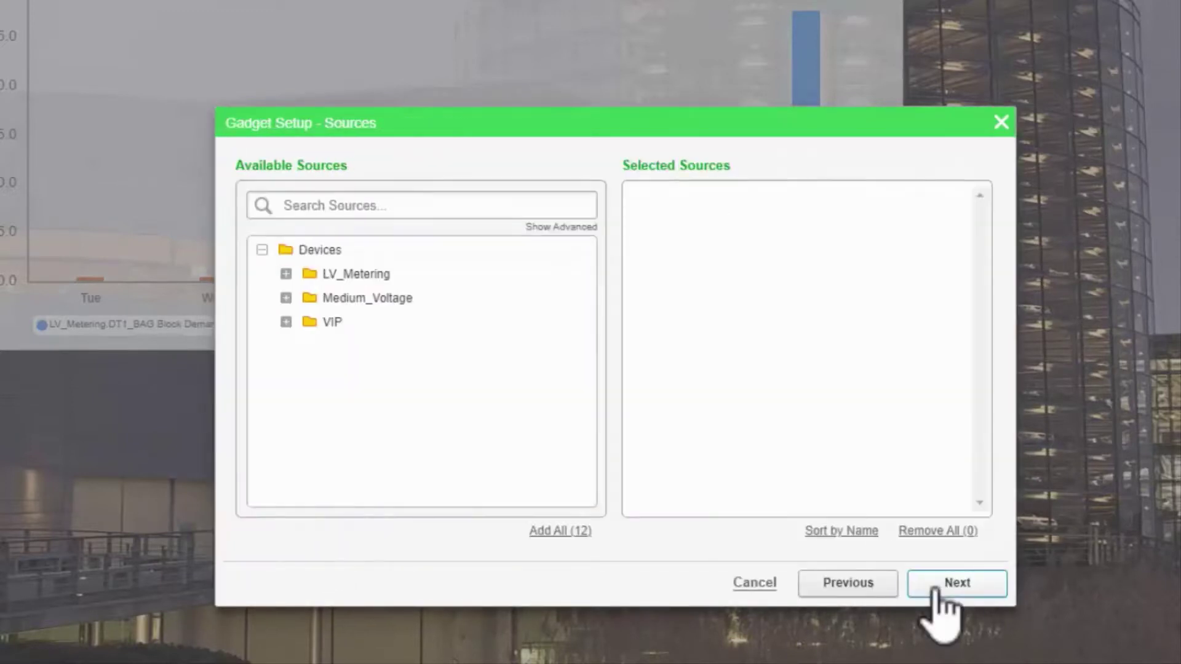
Add DT1_BAG, DT1_INC, DT1_LIGHT and MAIN_INC as sources, then place the table above the chart and widen it
left_click(286, 273)
left_click(338, 299)
left_click(338, 322)
left_click(338, 347)
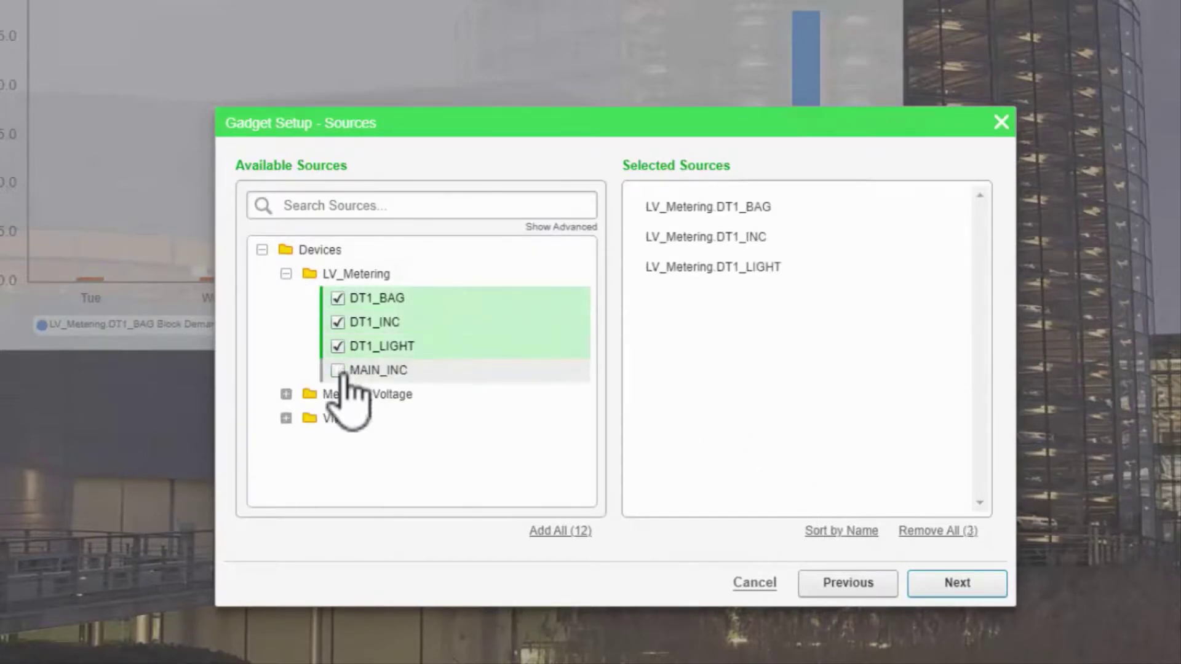
left_click(338, 370)
left_click(955, 582)
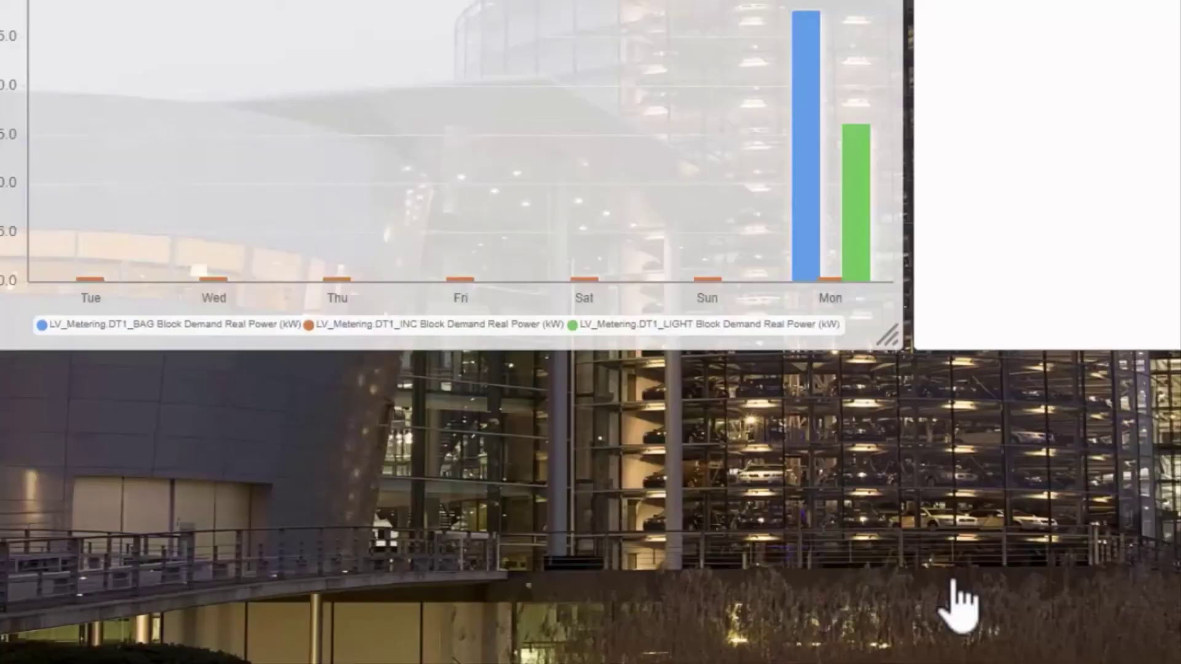
left_click_drag(886, 176, 396, 61)
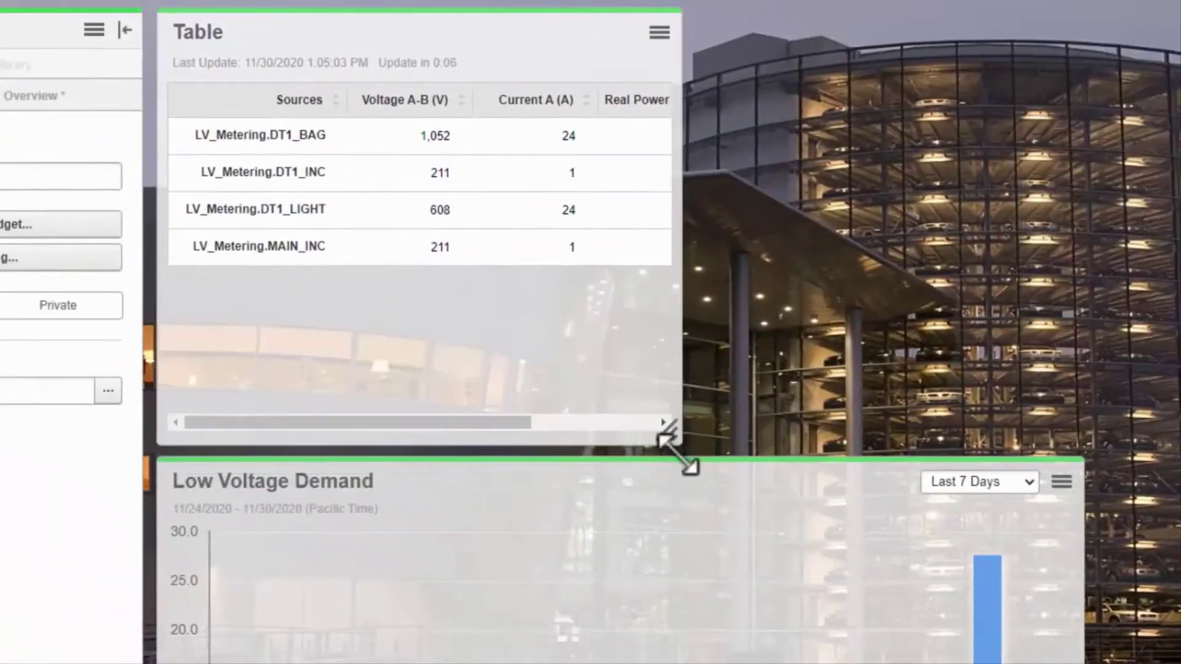
mouse_move(671, 455)
left_mouse_down()
mouse_move(1136, 430)
mouse_move(1081, 424)
left_mouse_up()
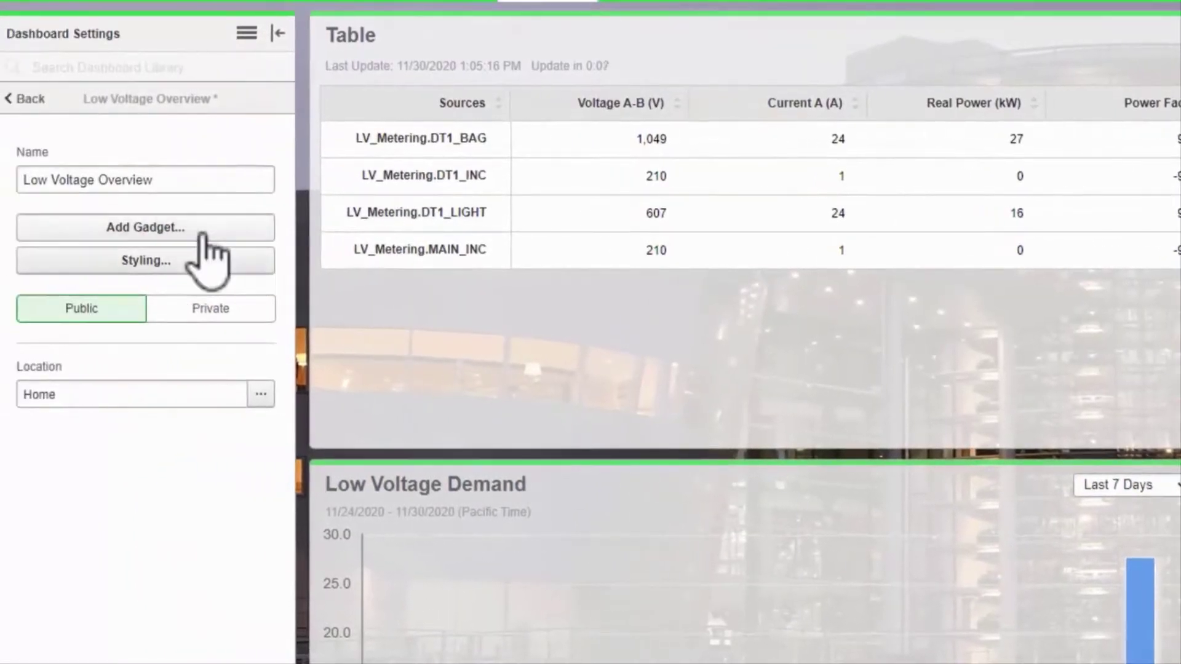
Preview the Web Viewer gadget in the Web category, then cancel without adding it
left_click(46, 228)
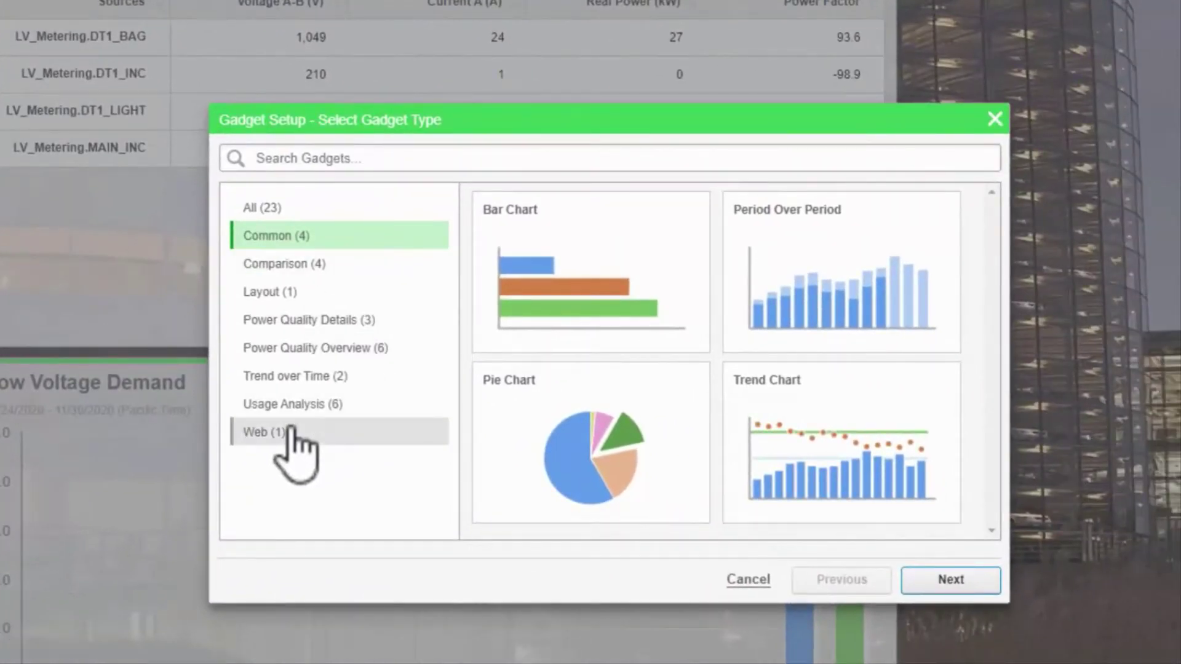
left_click(289, 432)
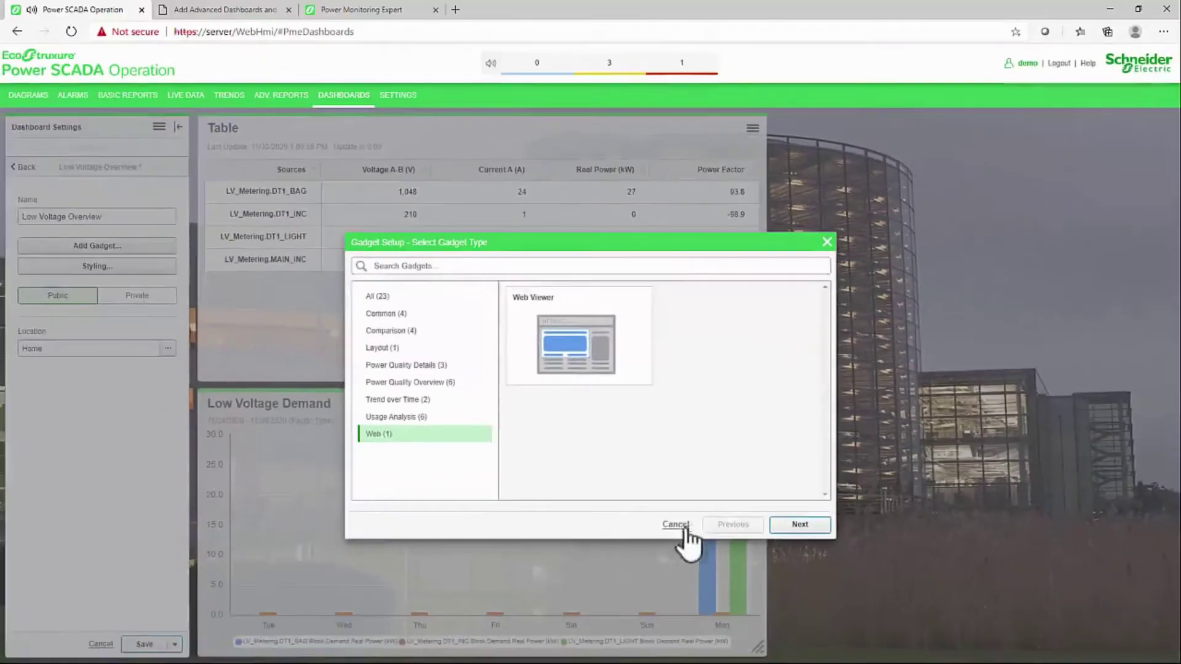
left_click(677, 597)
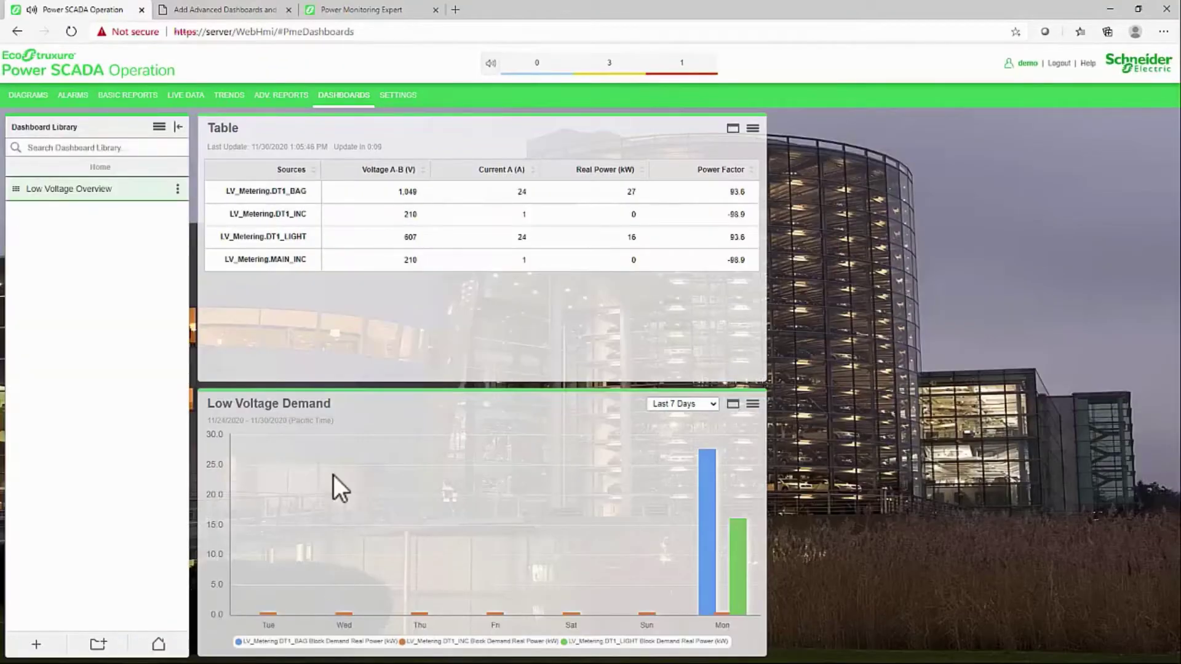